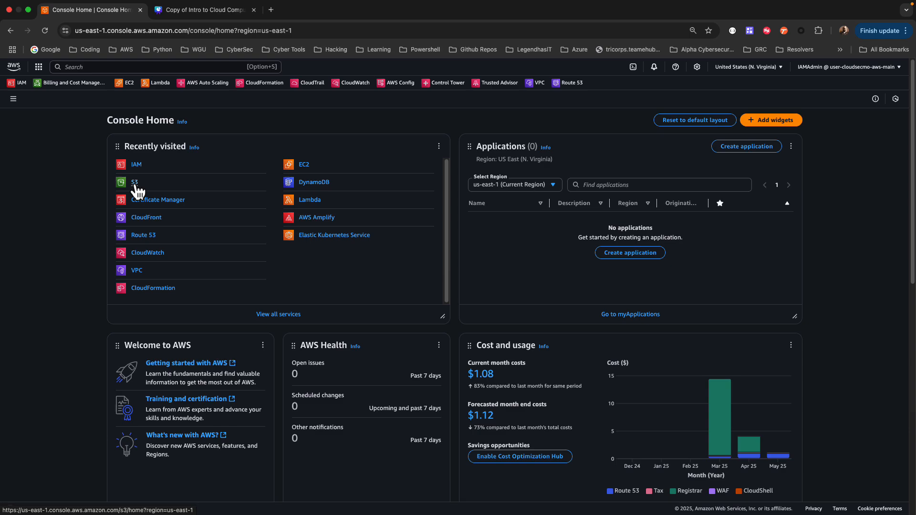
Search the AWS console for s3 and open the S3 service
left_click(100, 67)
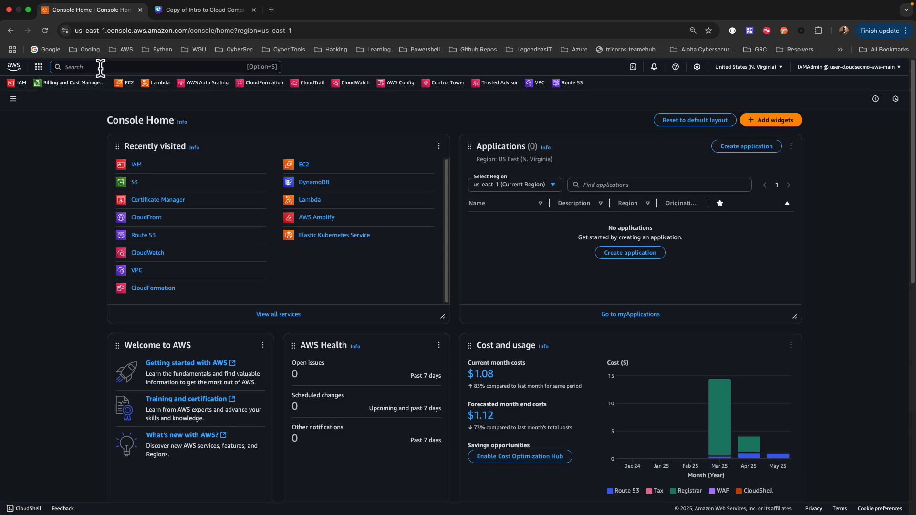
type("s3")
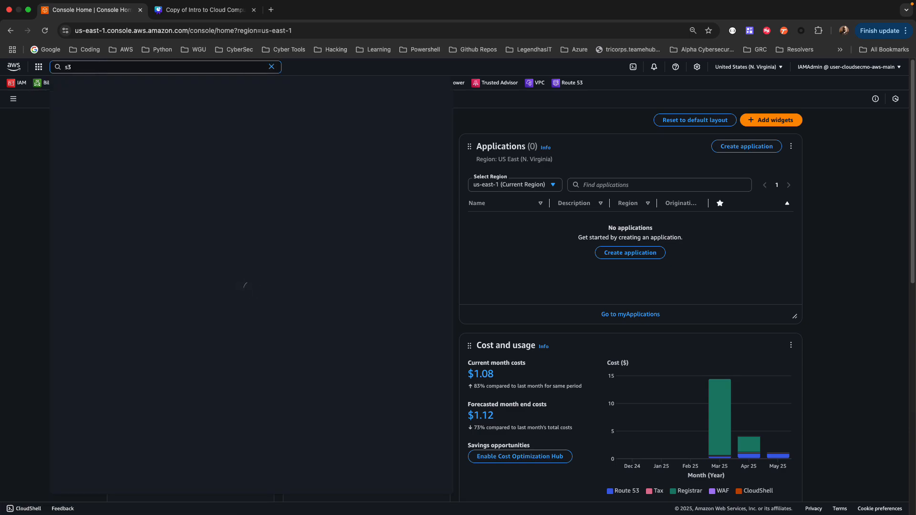
mouse_move(181, 118)
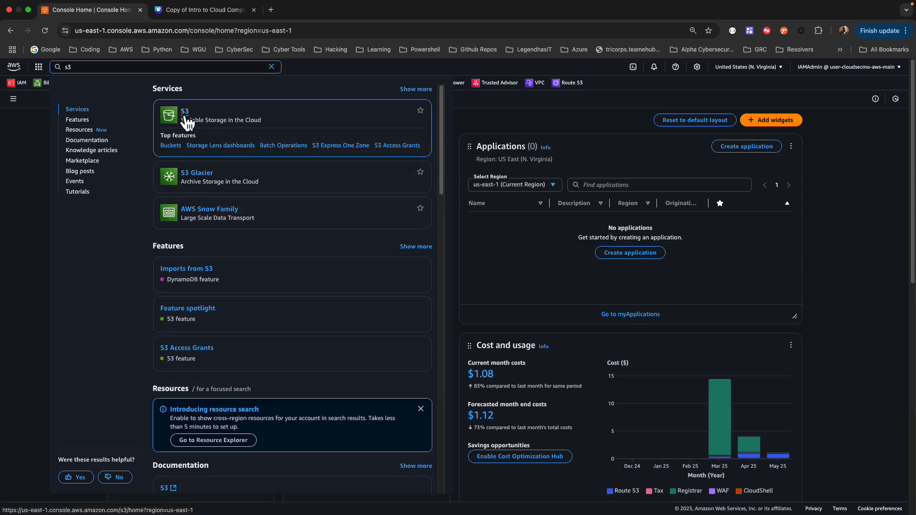
left_click(187, 114)
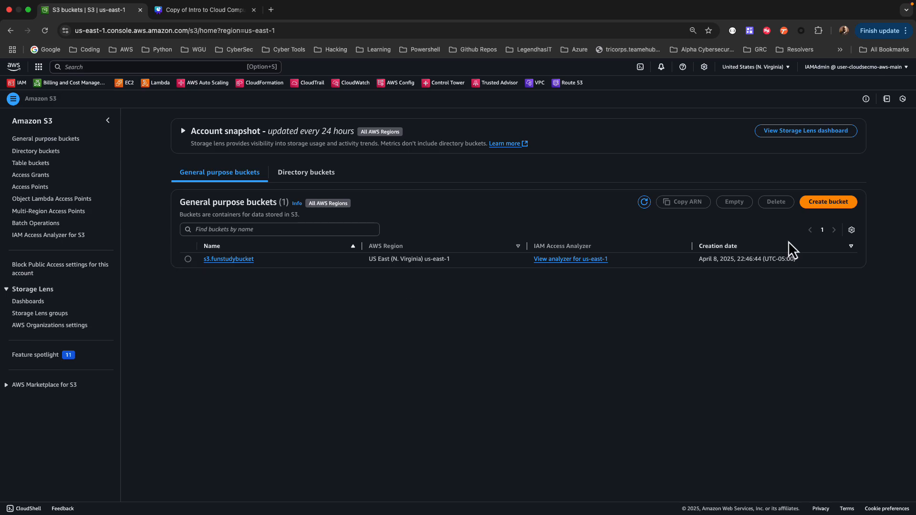
Start creating a general purpose bucket in us-east-1 and name it cross-region-replication-source002
left_click(816, 210)
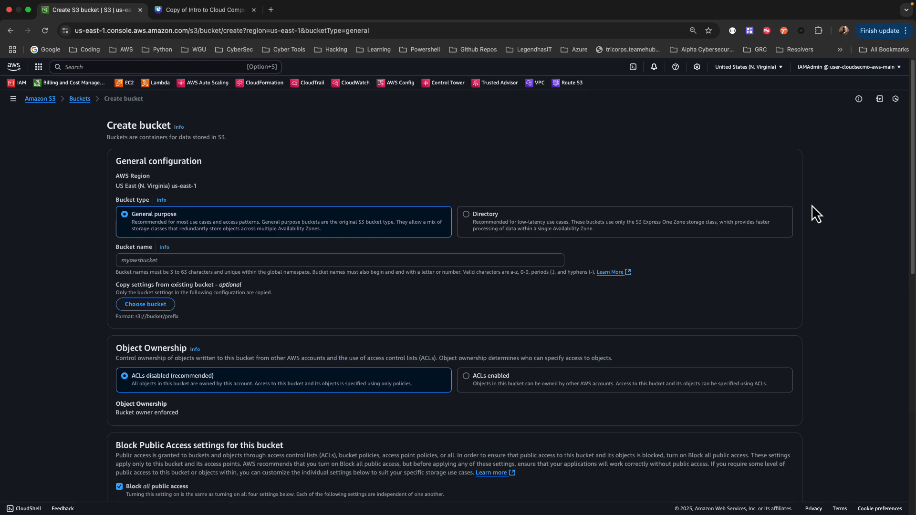
left_click(153, 262)
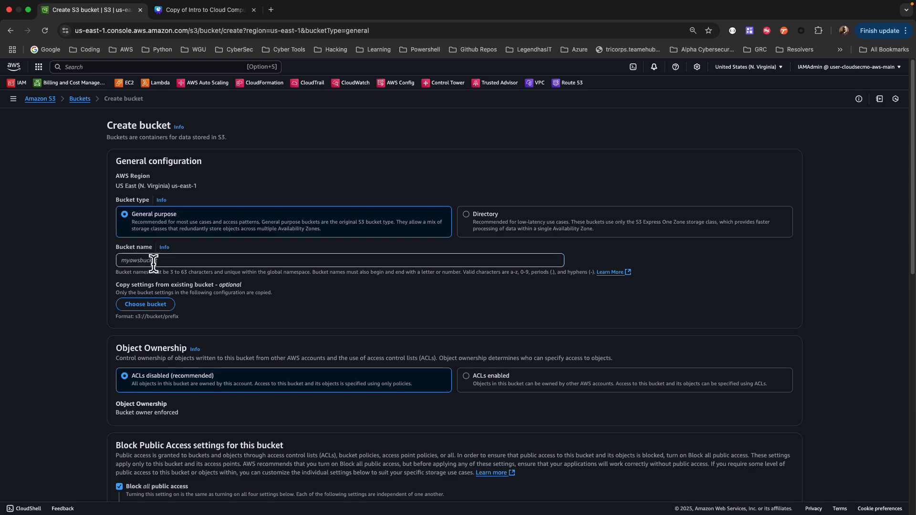
type("cross-region-replication-source002")
Enable Bucket Versioning for the source bucket, keep the other default settings, and create the bucket
scroll(311, 248, "down", 1)
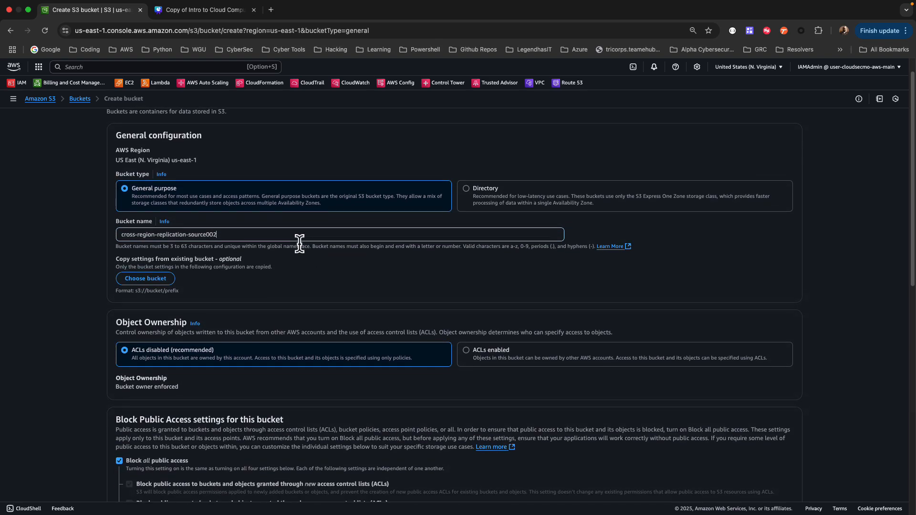
scroll(299, 242, "down", 8)
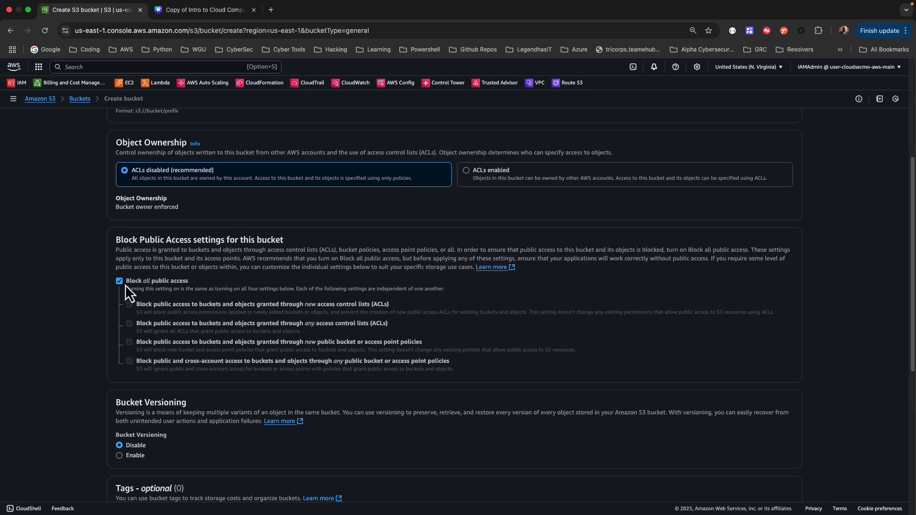
scroll(170, 285, "down", 4)
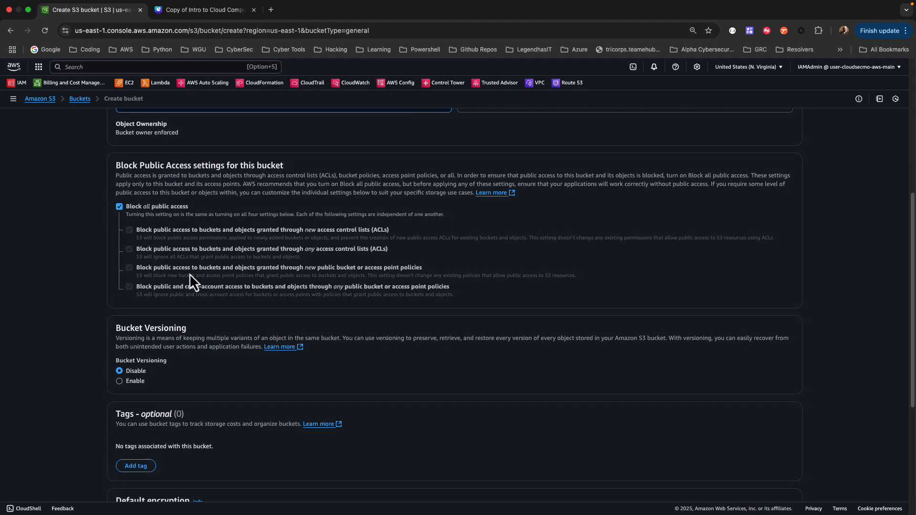
scroll(201, 258, "down", 5)
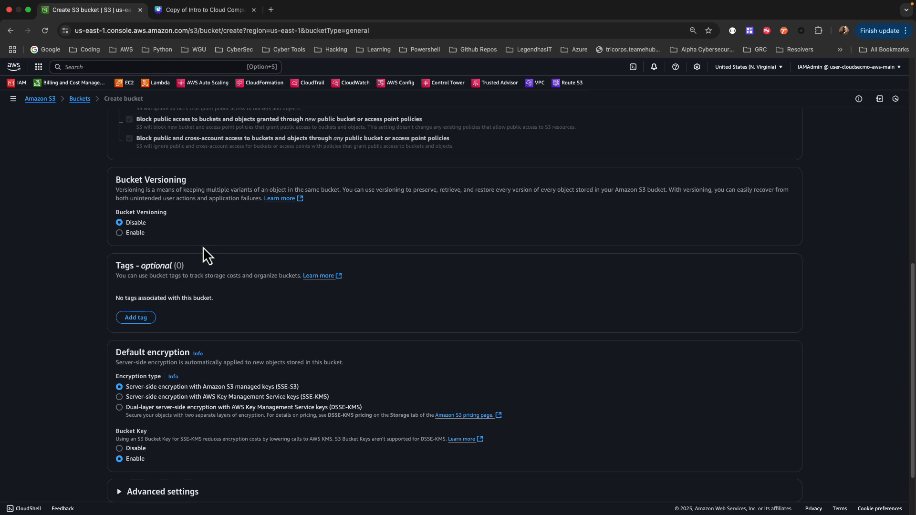
left_click(119, 233)
scroll(176, 236, "down", 3)
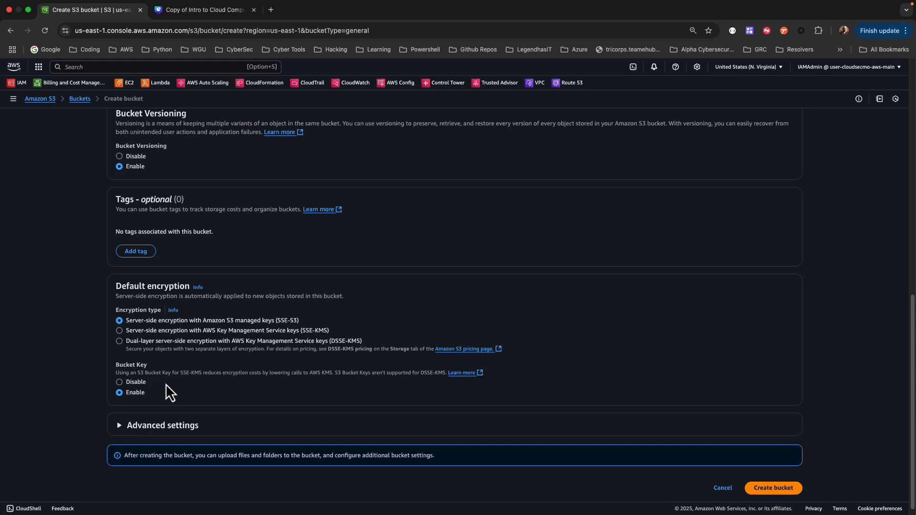
scroll(171, 389, "down", 1)
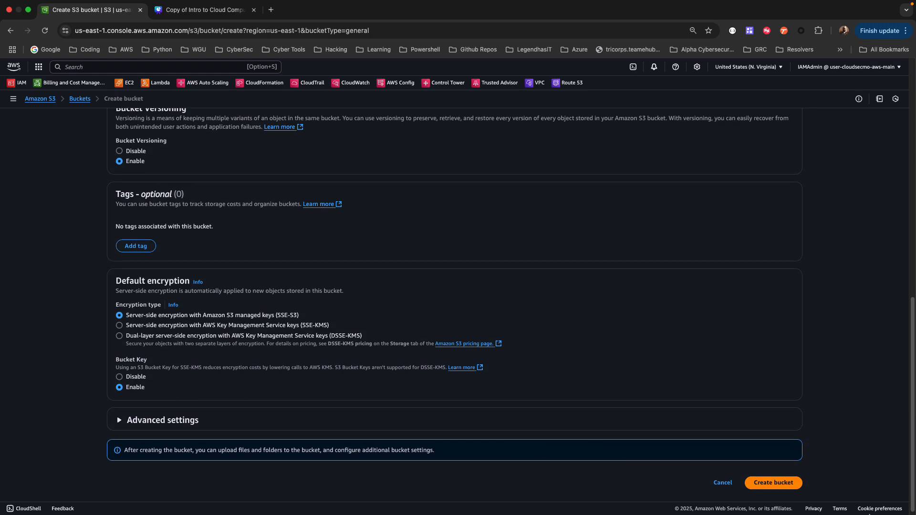
left_click(776, 487)
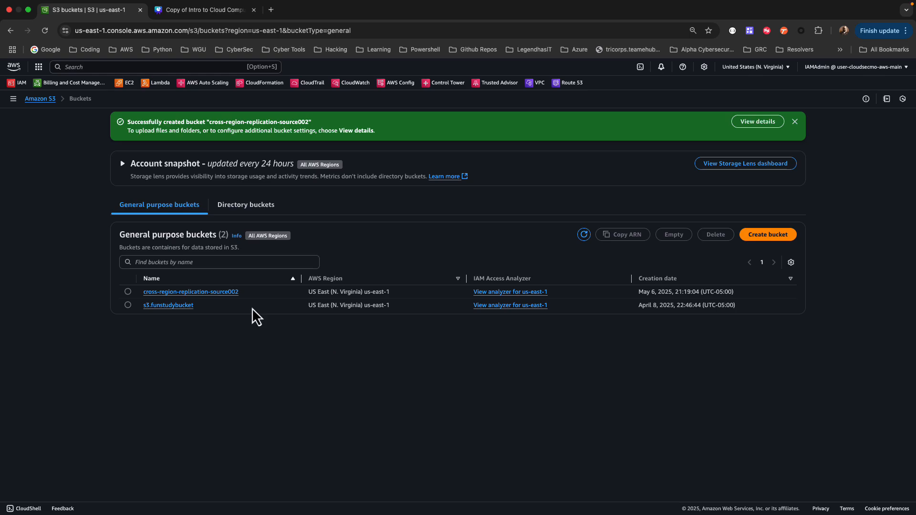
Upload Real Madrid.jpeg to the cross-region-replication-source002 bucket and return to its object list
left_click(195, 293)
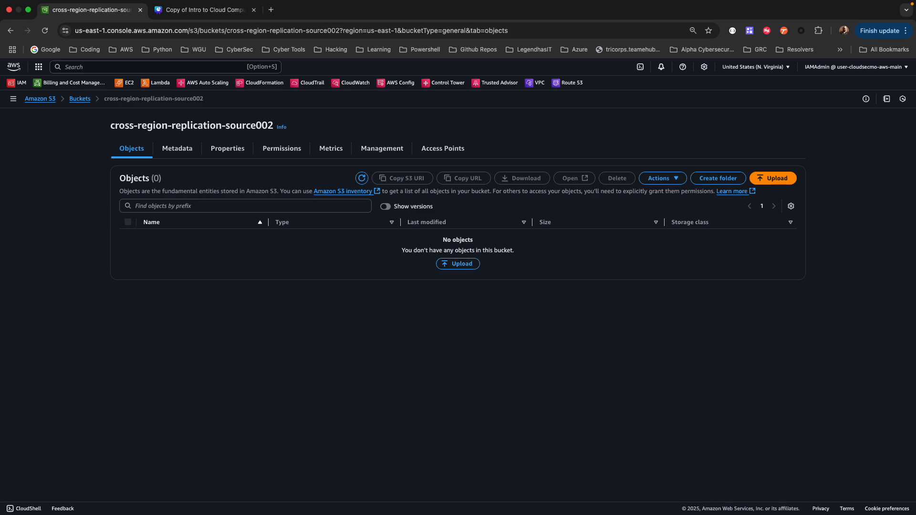
left_click_drag(442, 279, 449, 282)
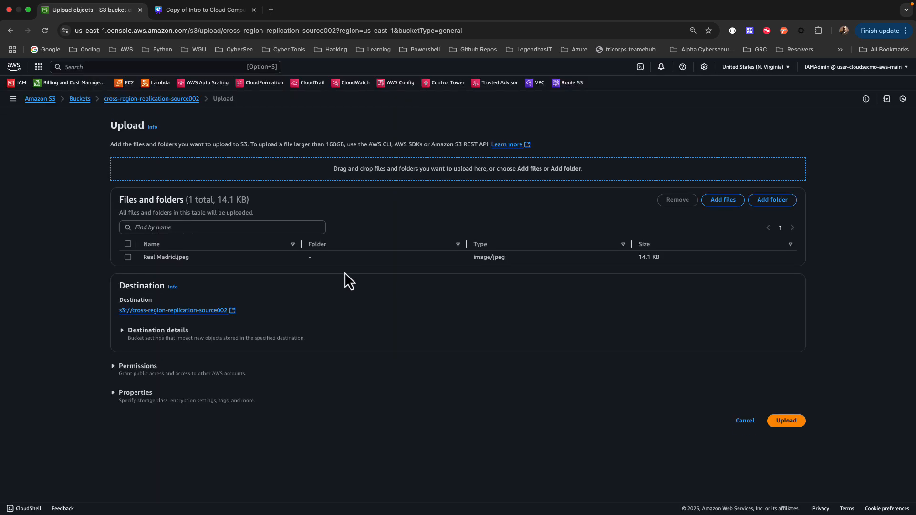
left_click(786, 420)
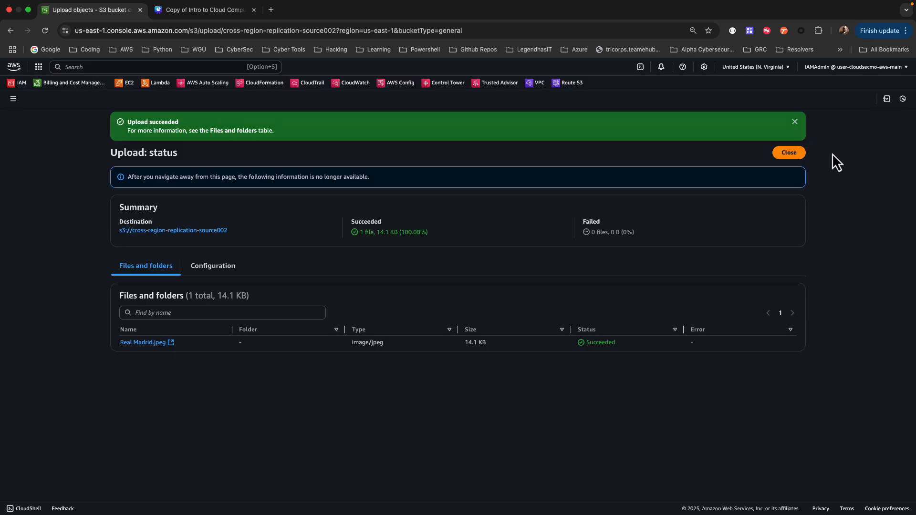
left_click(789, 153)
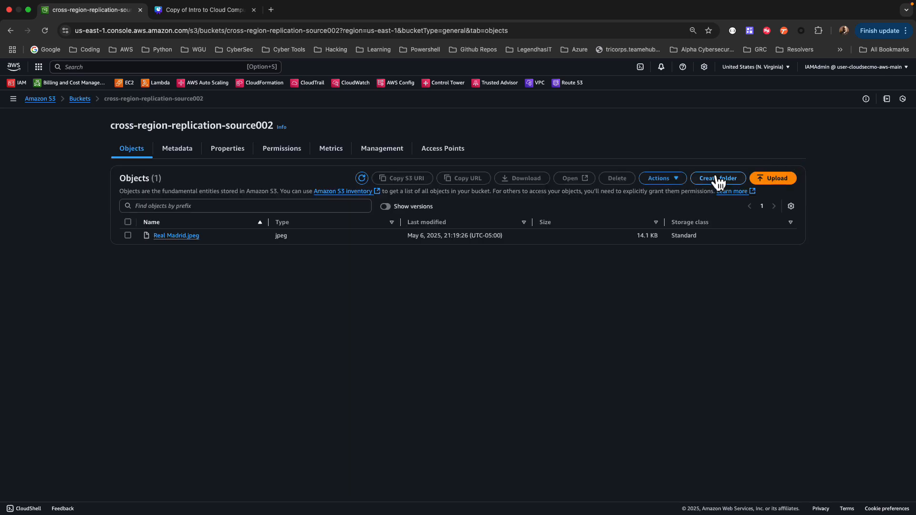
Open Real Madrid.jpeg from the source bucket to view the image, then close it and deselect the object
left_click(128, 235)
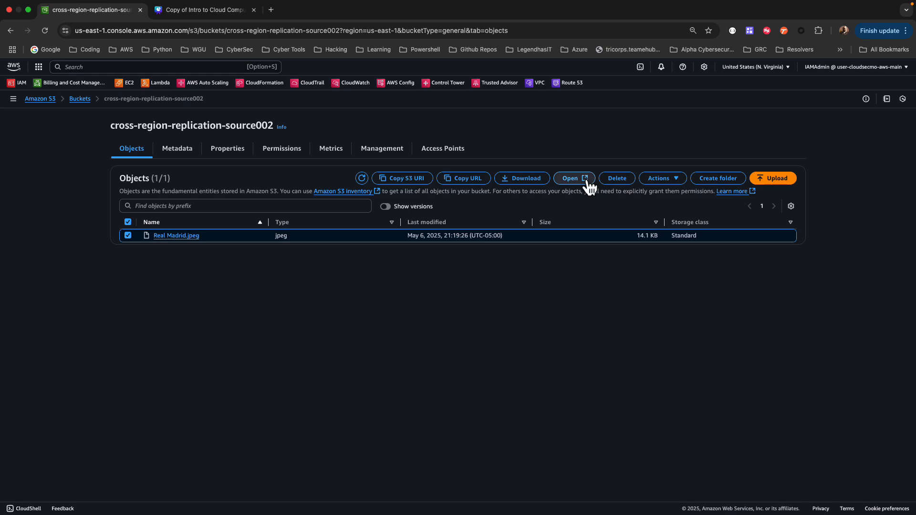
left_click(572, 180)
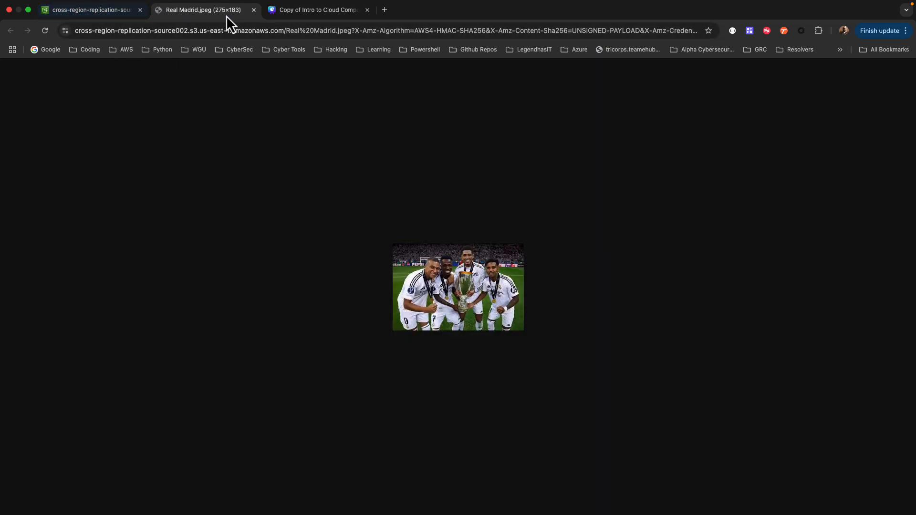
left_click(253, 10)
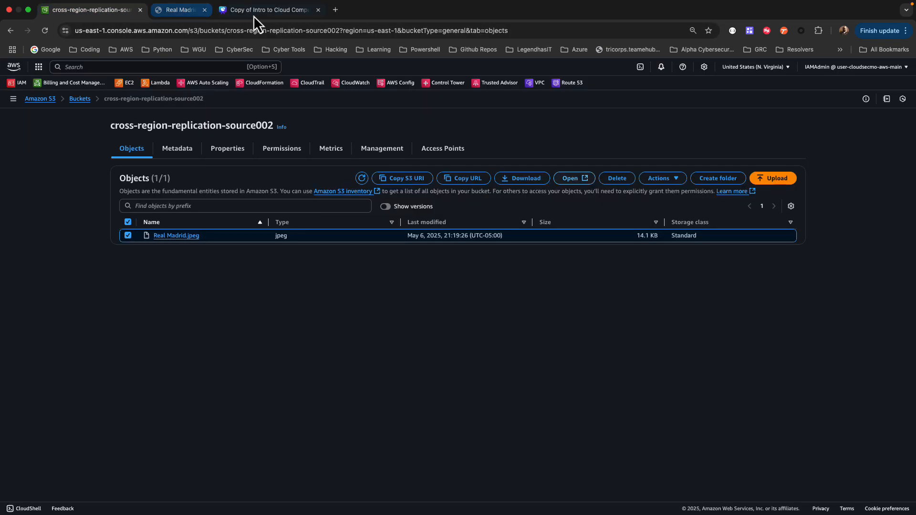
left_click(128, 236)
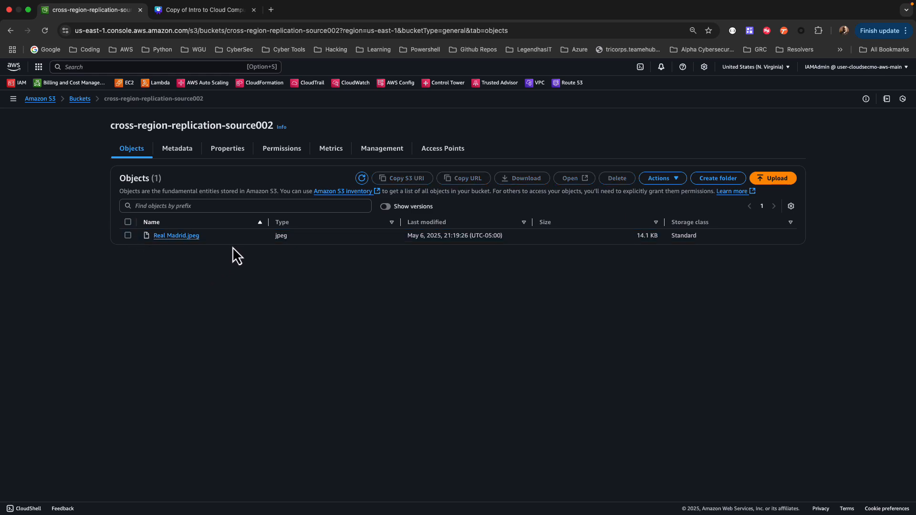
Start creating another general purpose bucket, enter cross-region-replication-destination002 as its name, and copy that name
left_click(79, 99)
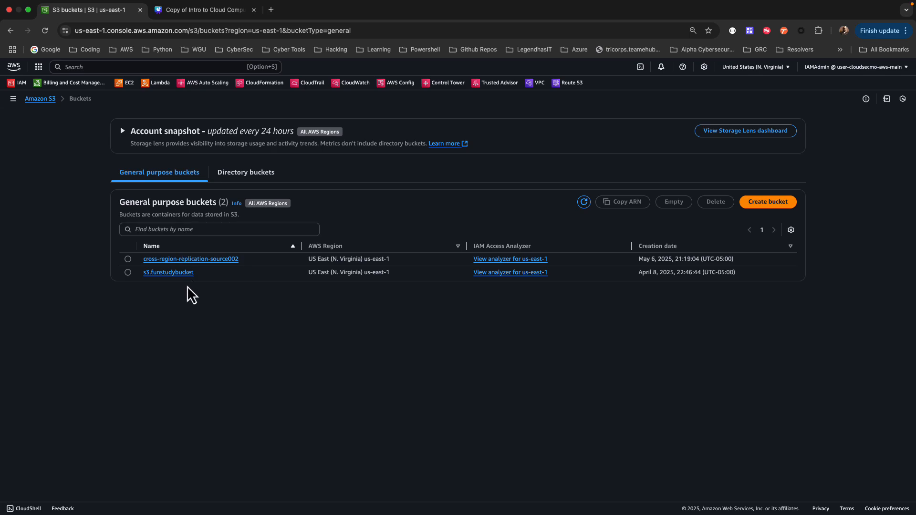
left_click(768, 202)
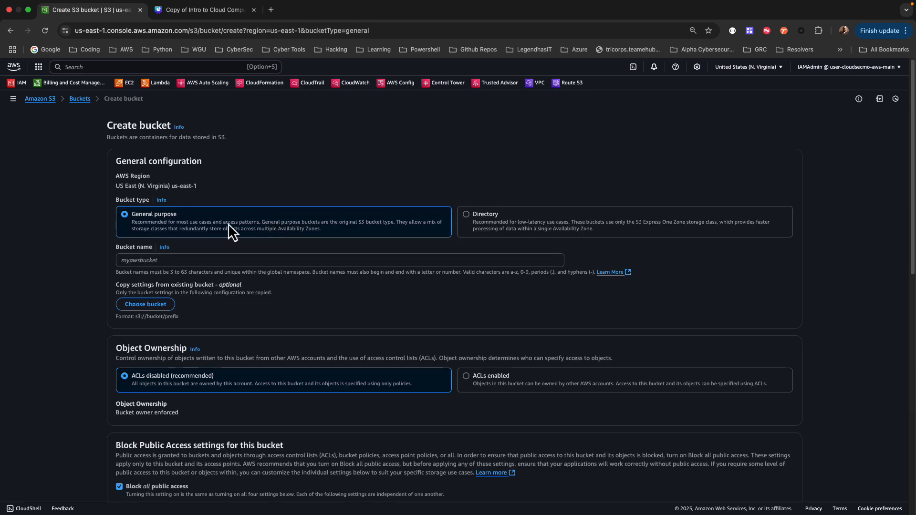
left_click(128, 261)
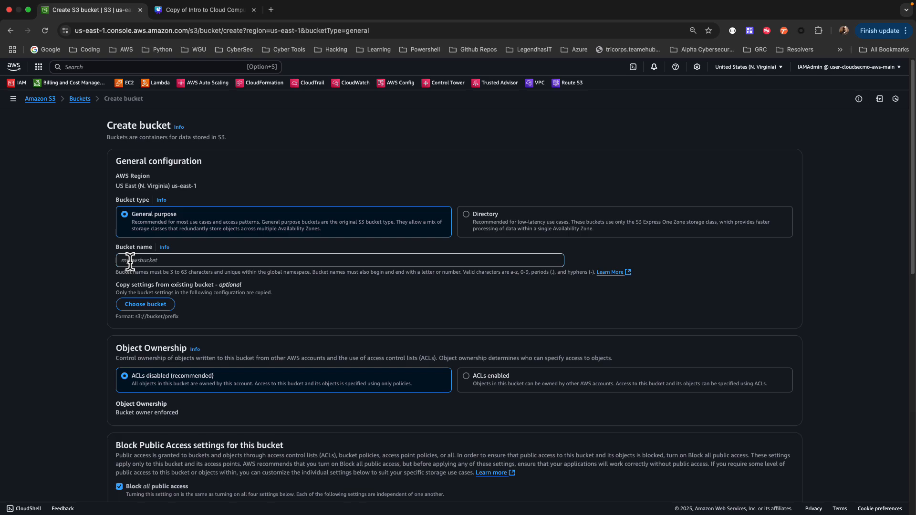
type("cross-region-replication-destination002")
left_click_drag(238, 260, 118, 260)
key("super+c")
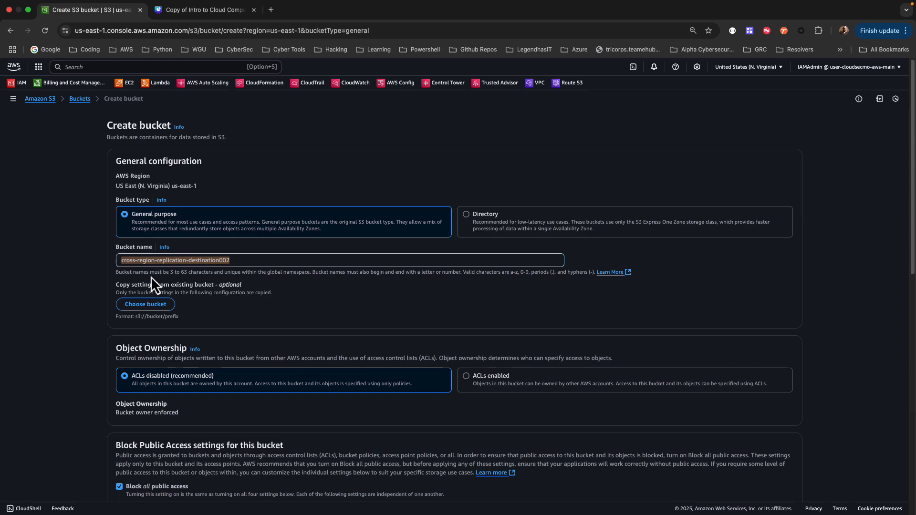
Switch the console region to Oregon (us-west-2) for the new destination bucket
left_click(552, 180)
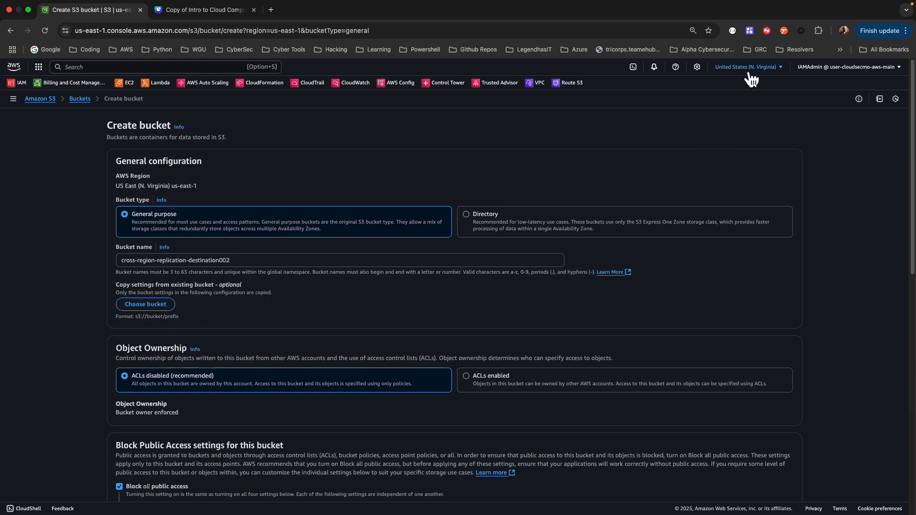
left_click(775, 67)
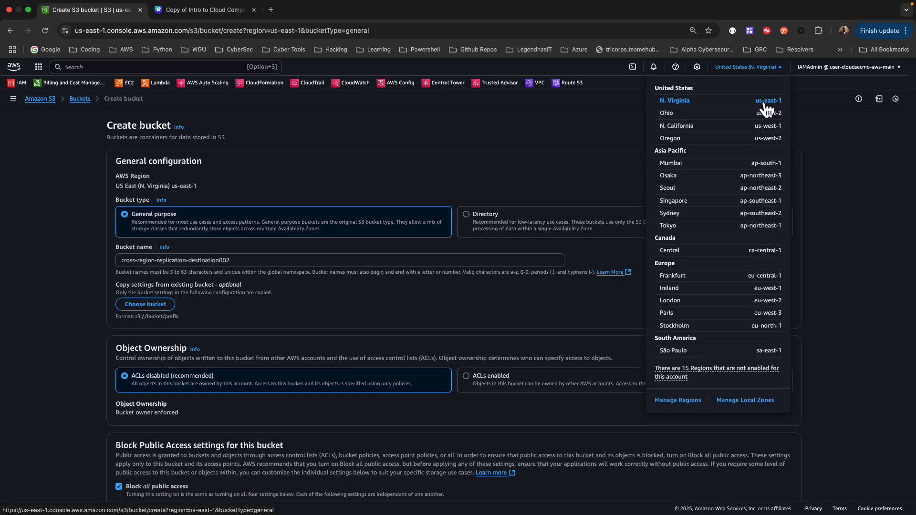
left_click(371, 145)
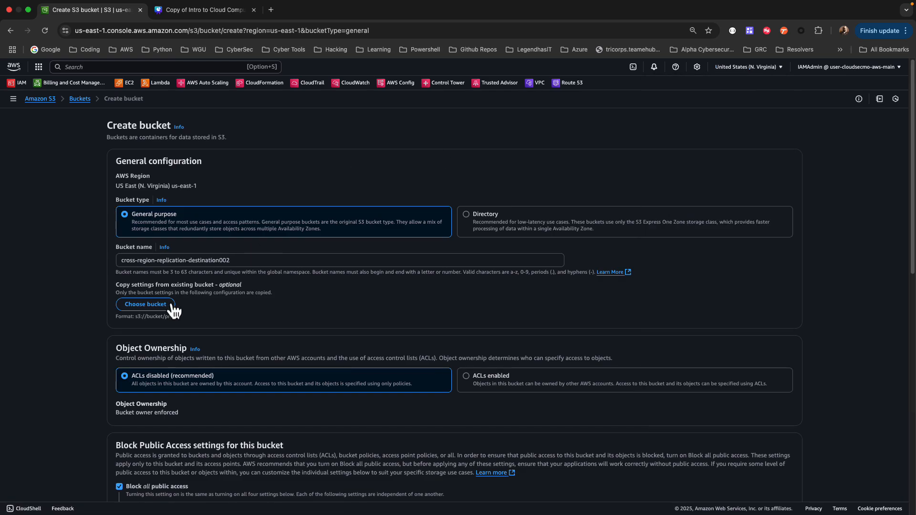
left_click(778, 69)
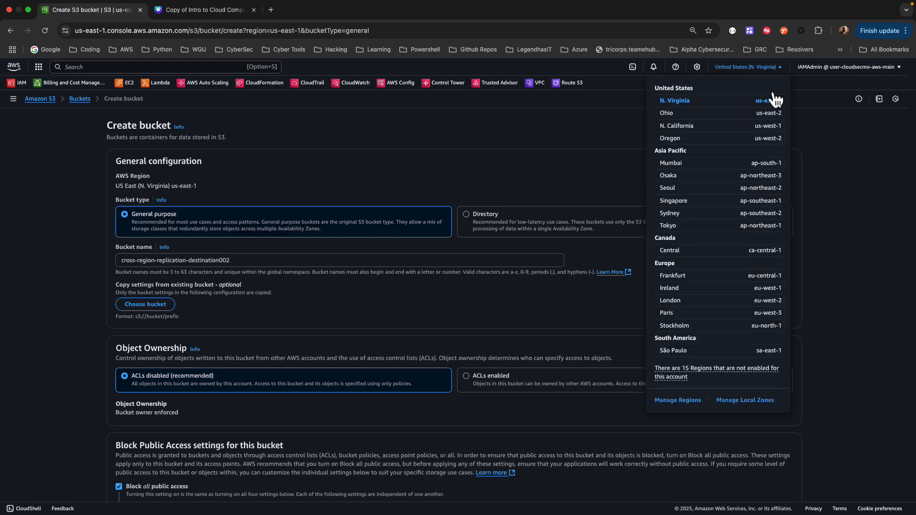
left_click(762, 139)
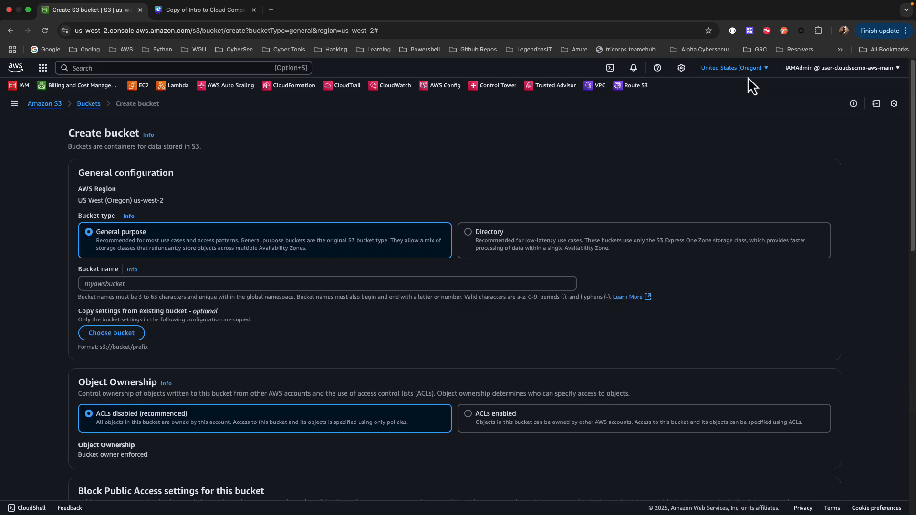
Name the Oregon bucket cross-region-replication-destination002 with the copied text and enable Bucket Versioning
left_click(176, 285)
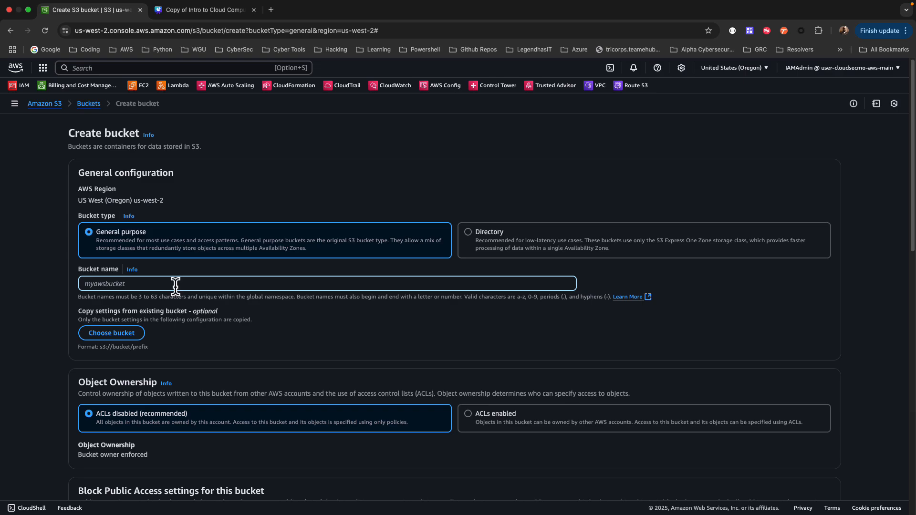
key("super+v")
scroll(195, 311, "down", 1)
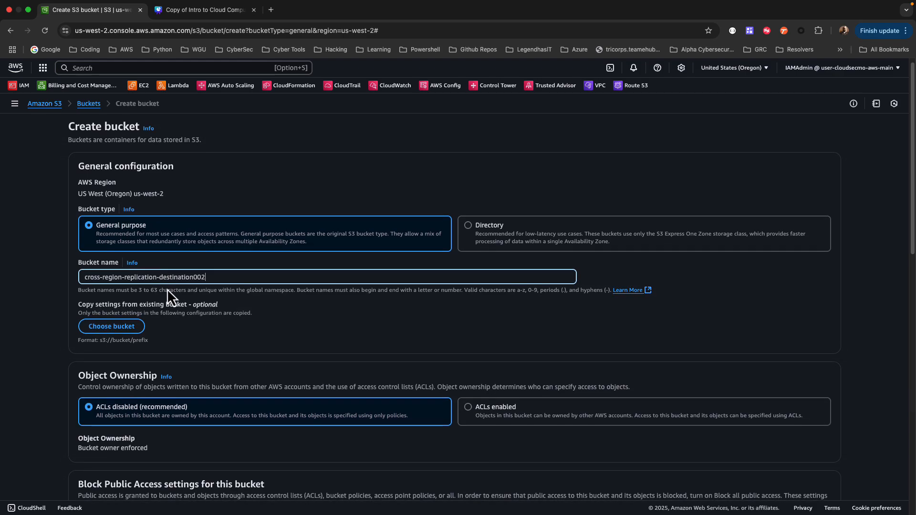
scroll(167, 288, "down", 2)
scroll(167, 290, "down", 10)
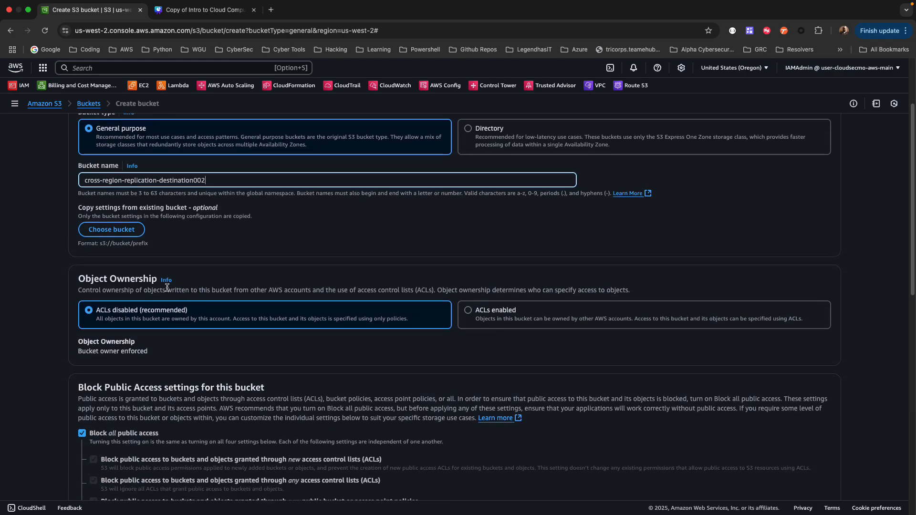
scroll(167, 290, "down", 8)
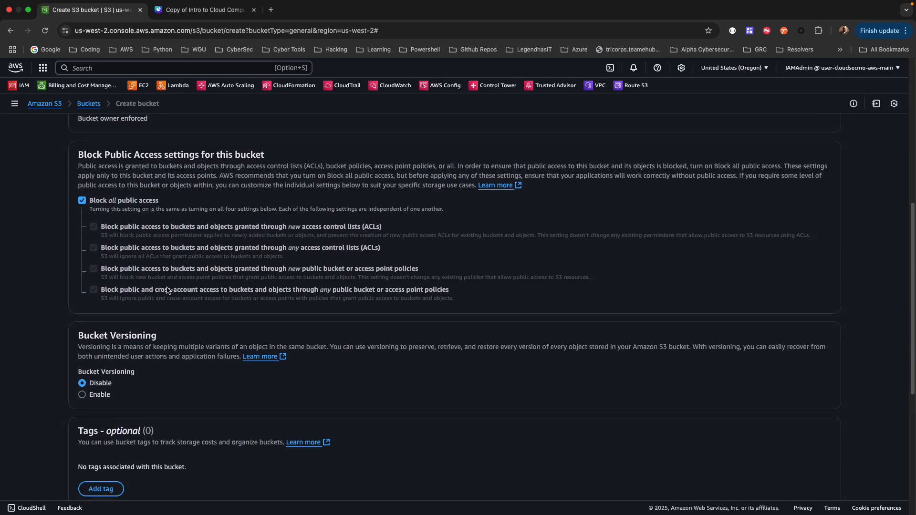
left_click(83, 250)
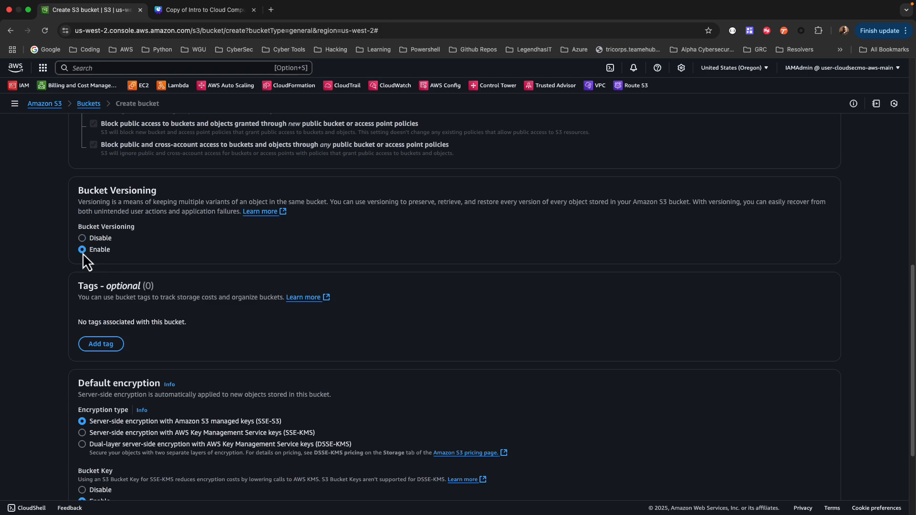
Create the destination bucket with the remaining default settings and dismiss the success notice
scroll(170, 289, "down", 5)
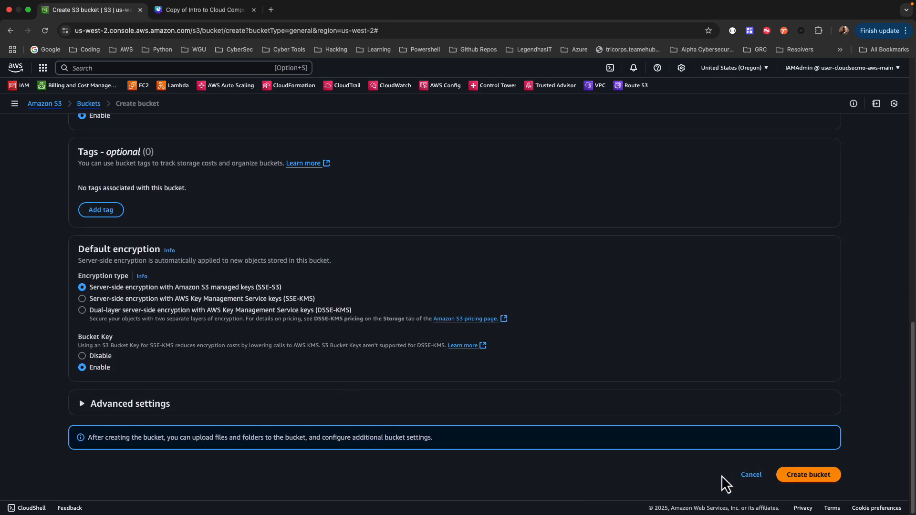
left_click(819, 476)
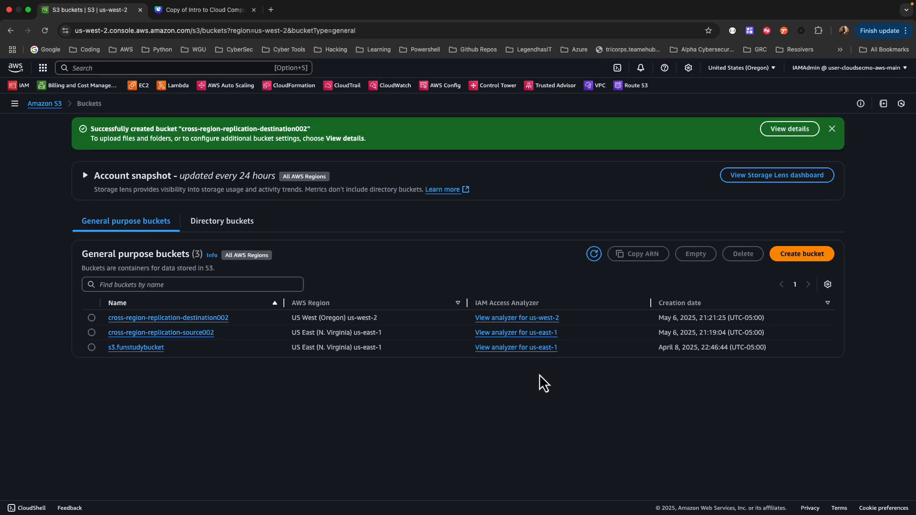
left_click(832, 130)
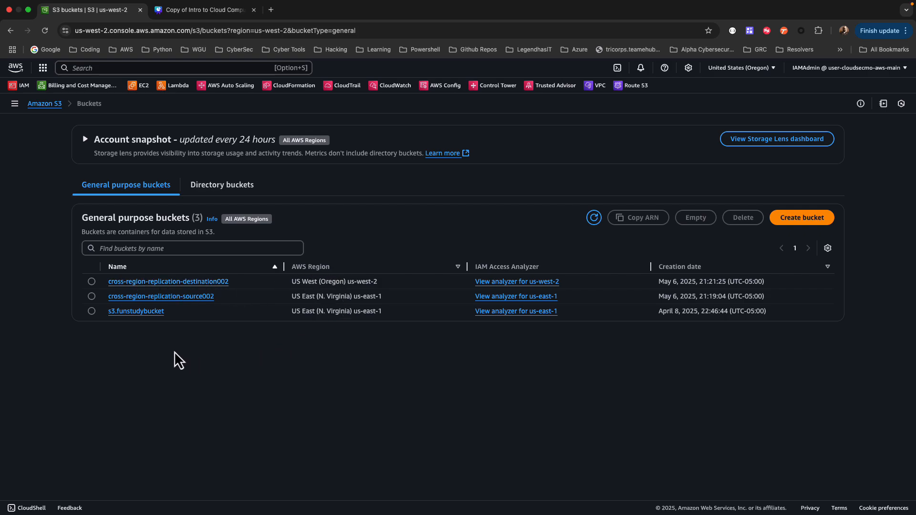
Start a new replication rule for the cross-region-replication-source002 bucket and name it Cross-region-replication
left_click(152, 299)
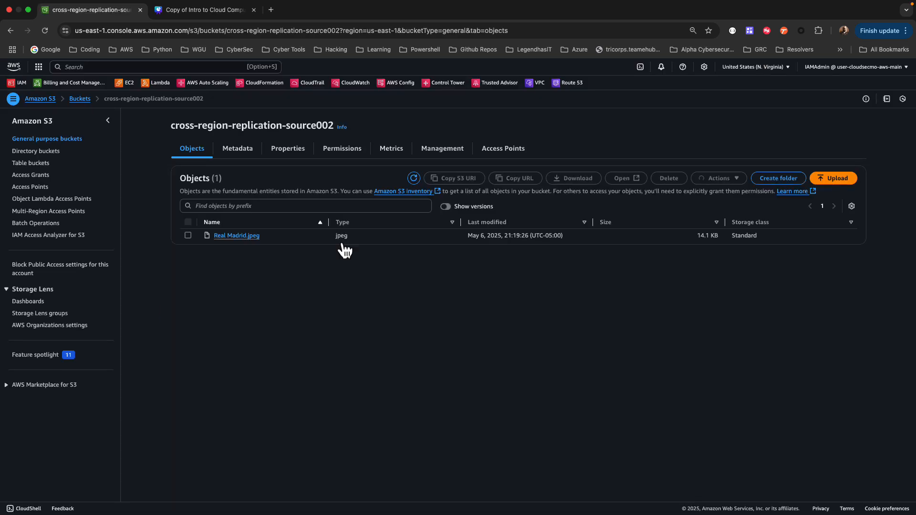
left_click(443, 149)
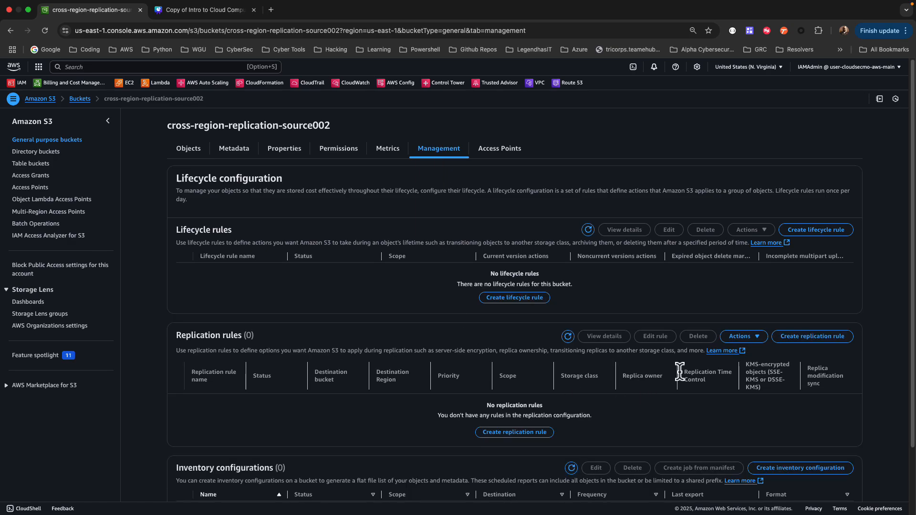
left_click(792, 338)
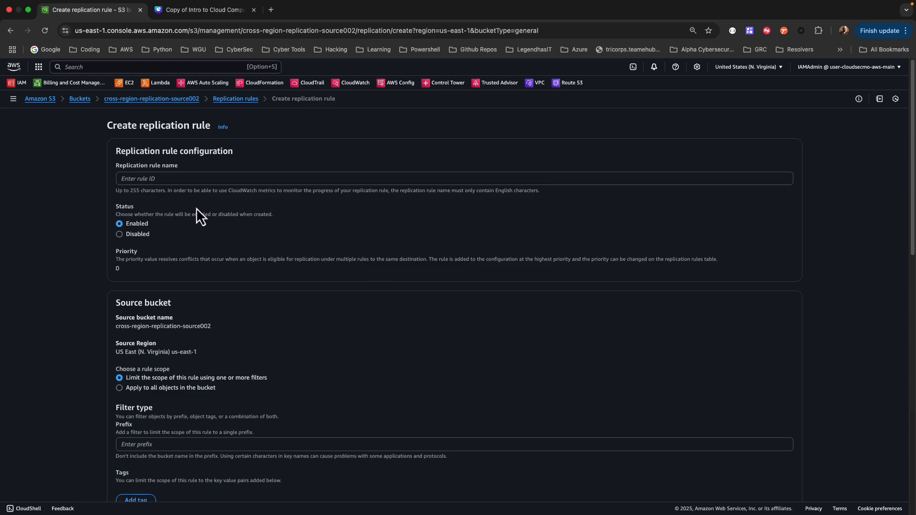
left_click(161, 181)
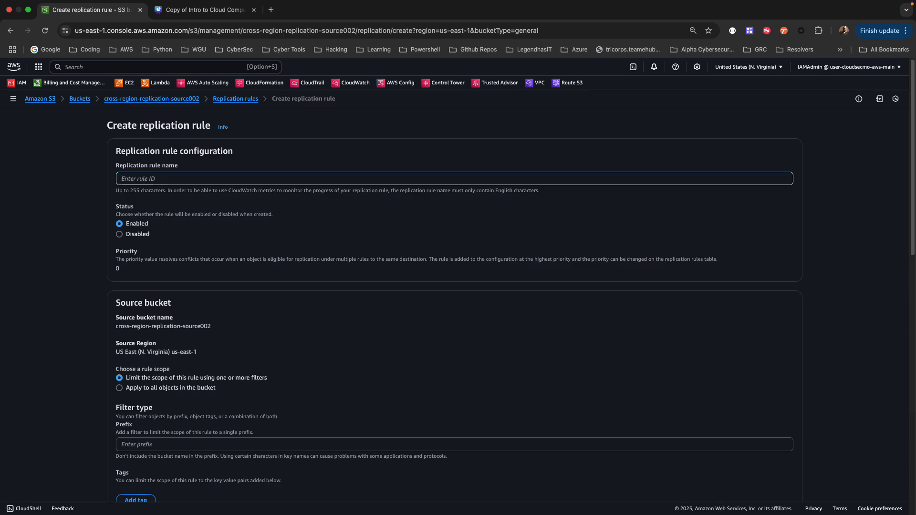
type("Cross-")
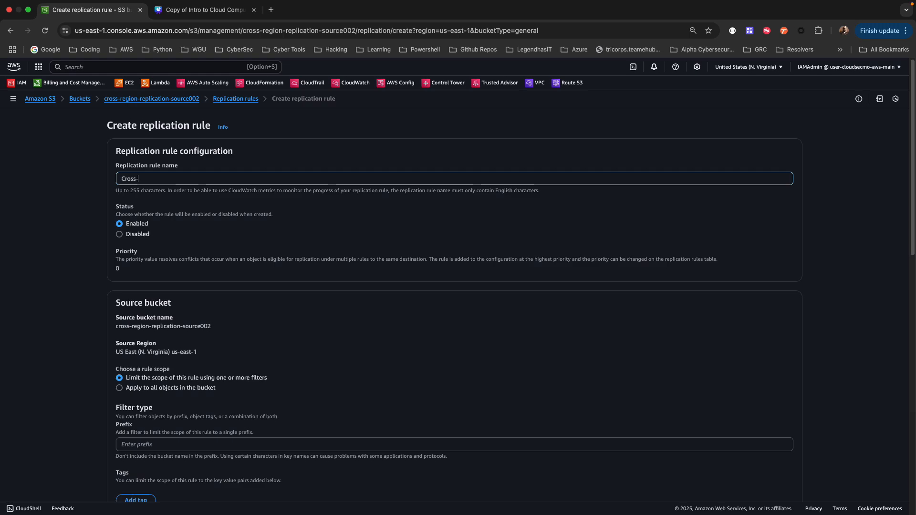
type("region-replication")
Set the replication rule's scope to apply to all objects in the source bucket
scroll(198, 231, "down", 3)
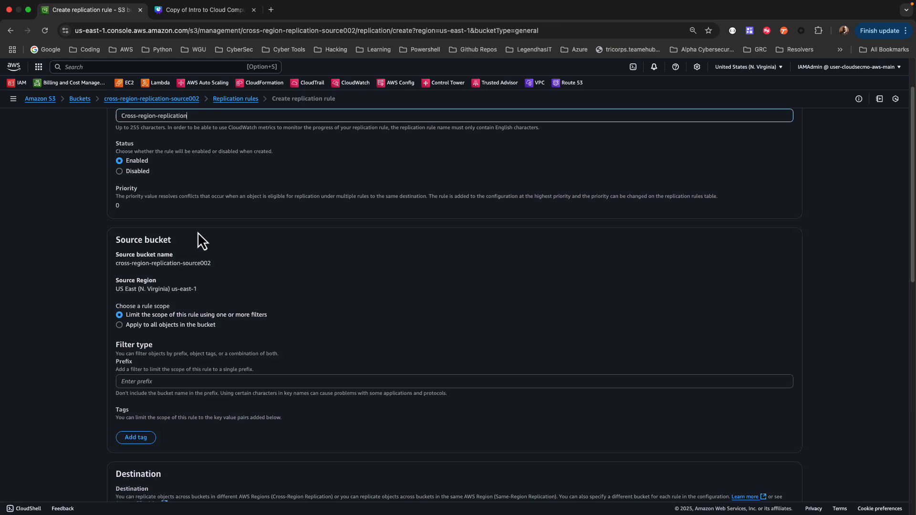
scroll(197, 232, "down", 3)
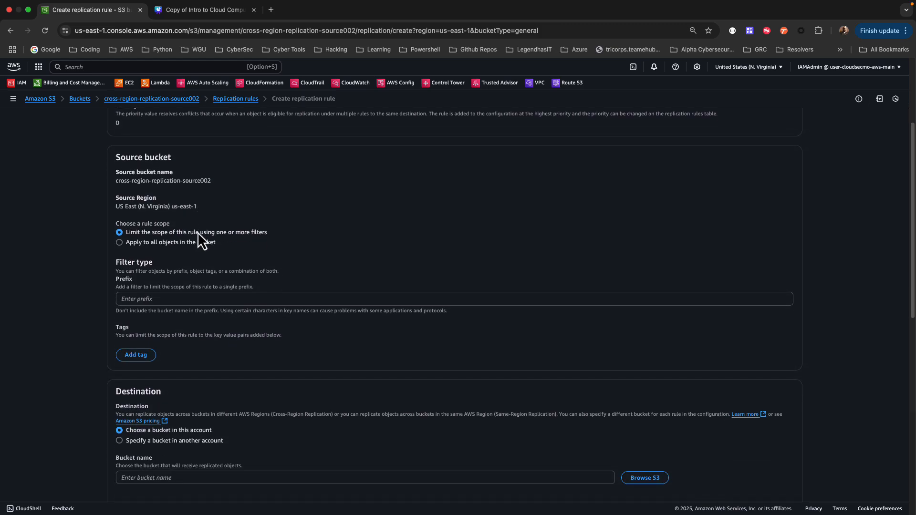
scroll(197, 232, "down", 1)
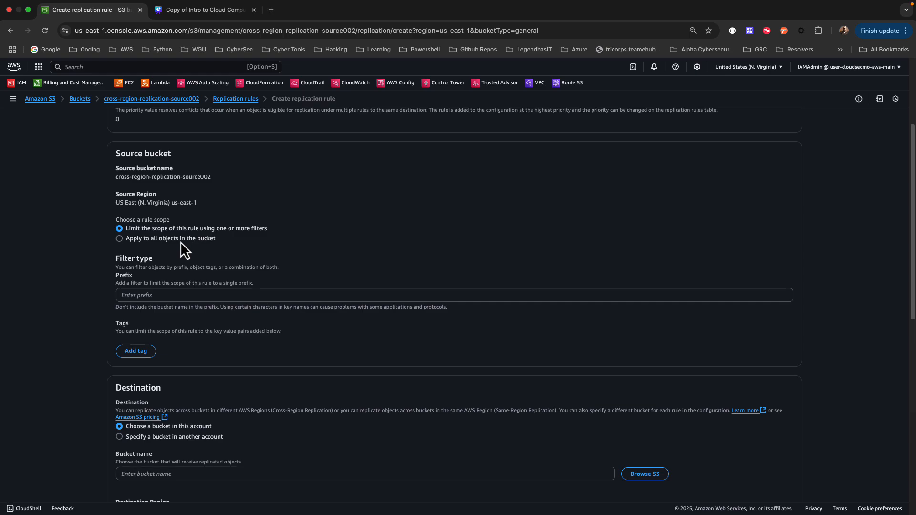
left_click(119, 239)
Browse the account's S3 buckets and choose cross-region-replication-destination002 as the rule's destination
scroll(148, 246, "down", 2)
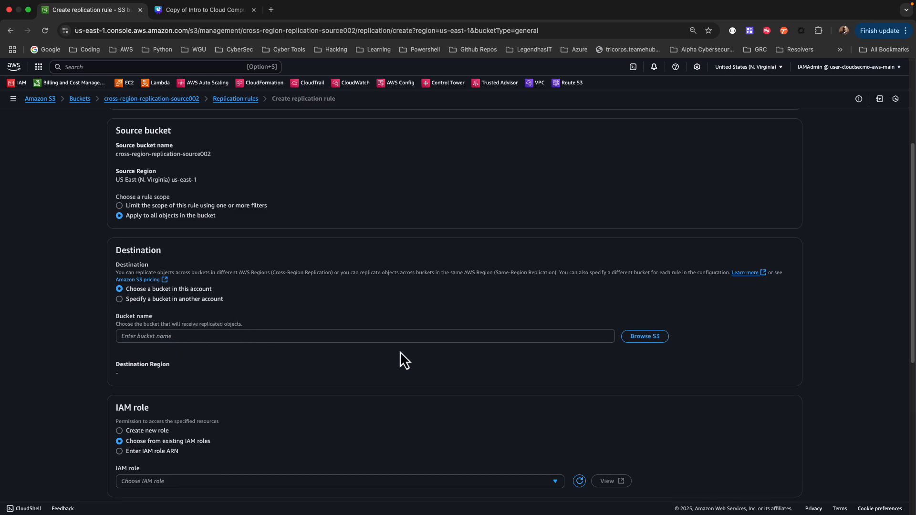
left_click(645, 337)
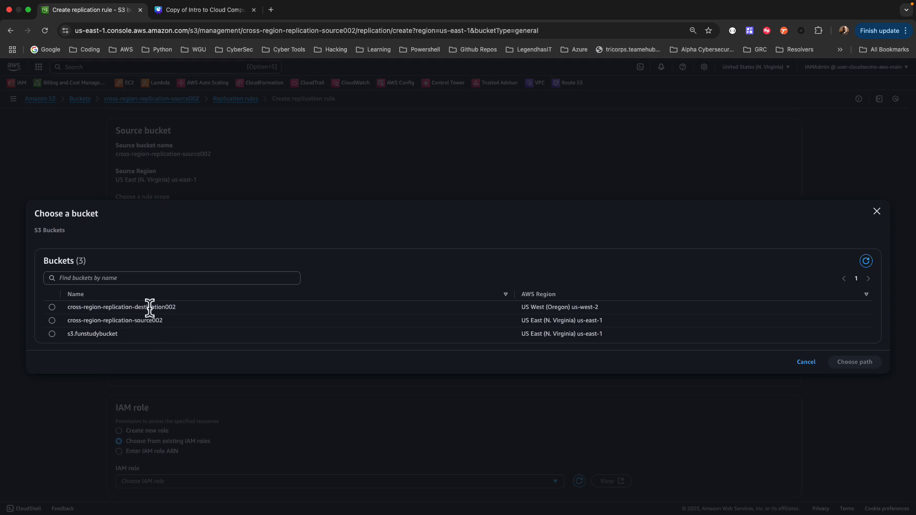
left_click(54, 311)
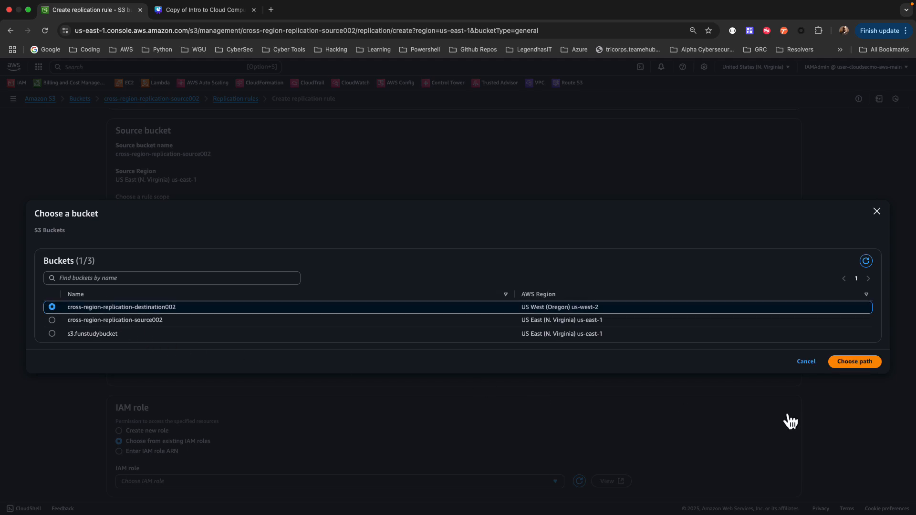
left_click(837, 365)
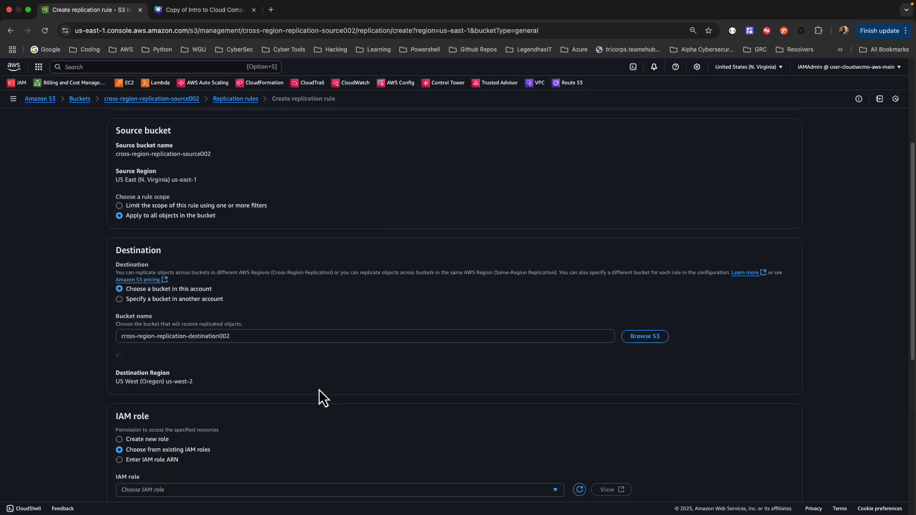
Set the replication rule's IAM role to Create new role
scroll(319, 390, "down", 3)
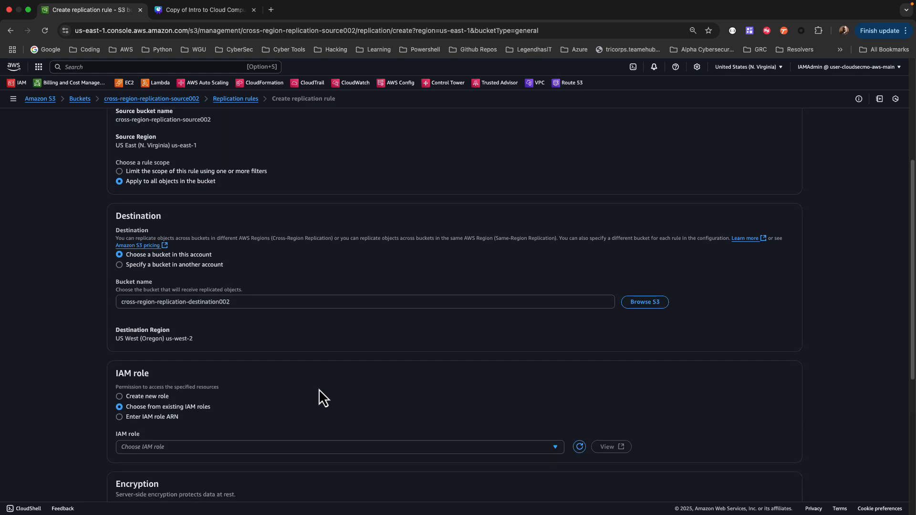
scroll(319, 389, "down", 1)
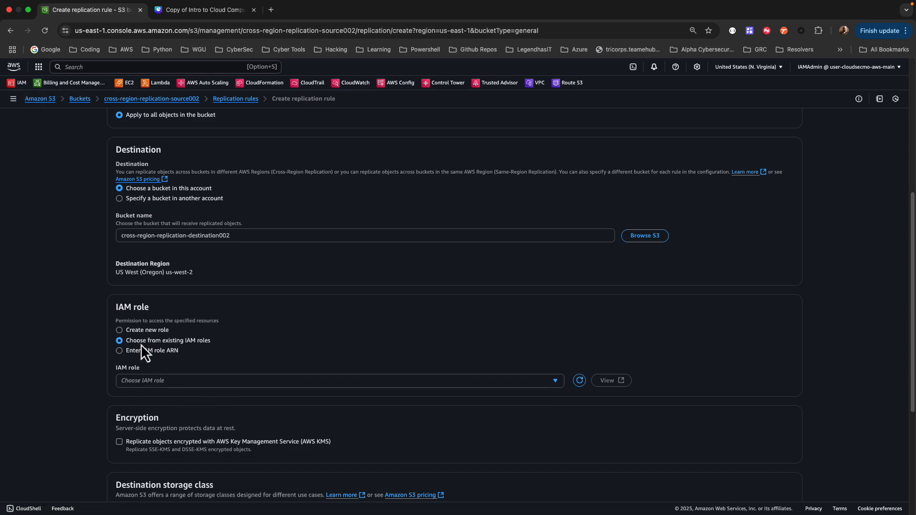
left_click(120, 330)
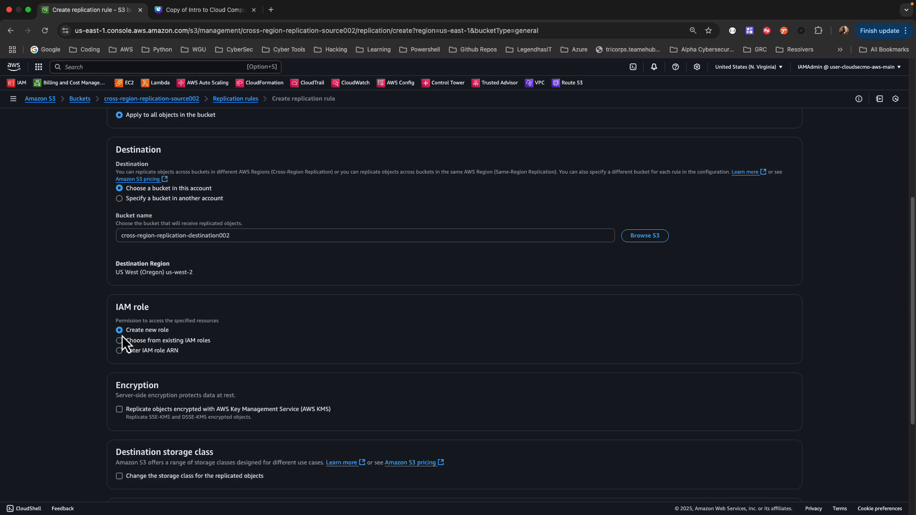
Turn on replication of AWS KMS-encrypted objects to view its key options, and turn it back off
scroll(153, 340, "down", 3)
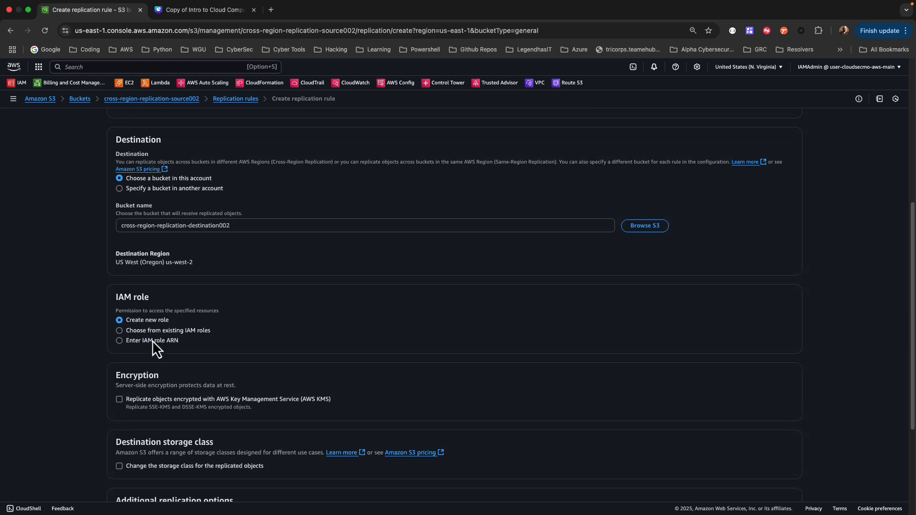
scroll(152, 340, "down", 3)
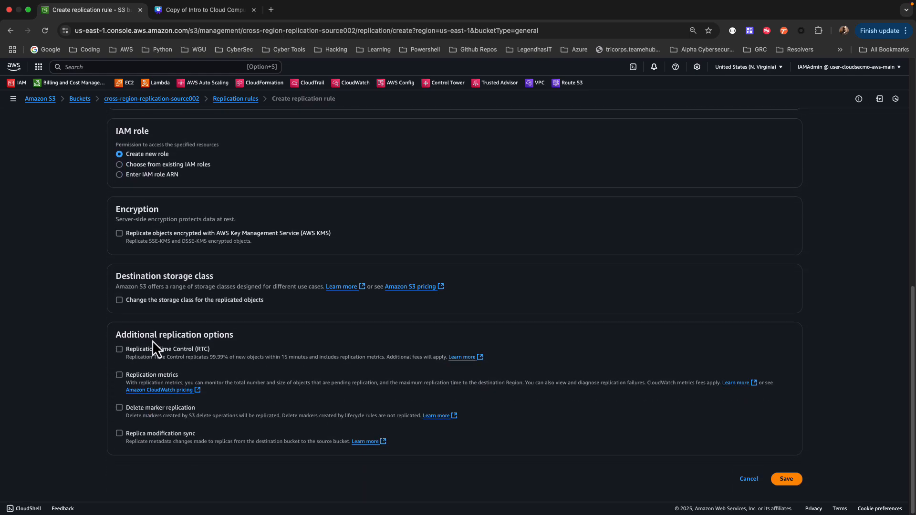
left_click(120, 239)
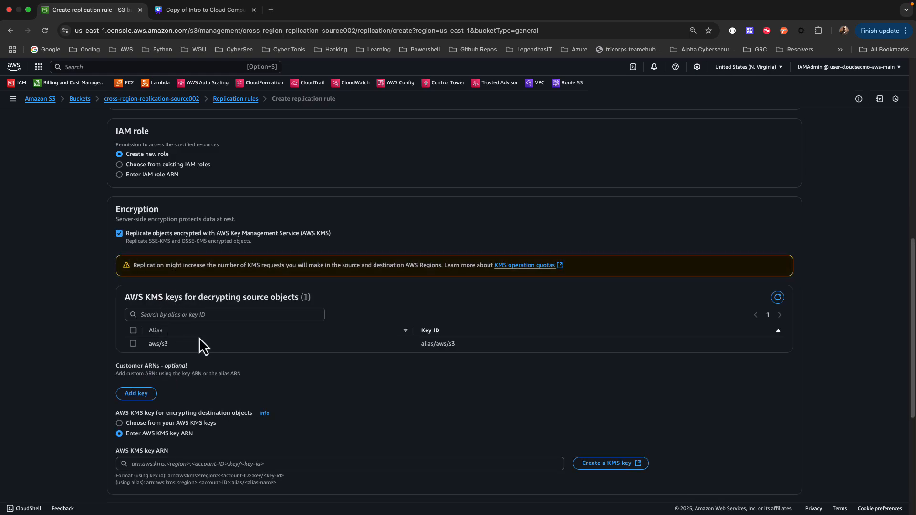
left_click(119, 234)
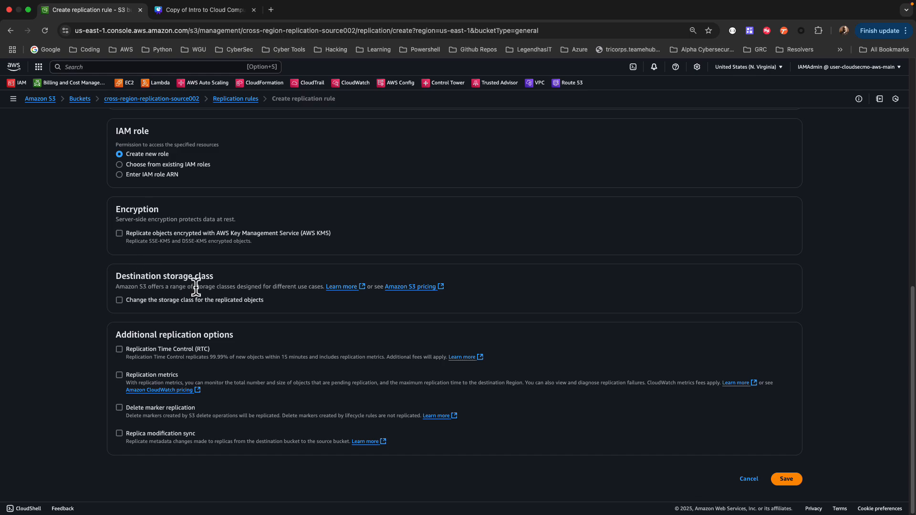
Turn on the storage class change for replicated objects to view the available classes, and turn it back off
left_click(119, 300)
scroll(175, 339, "down", 2)
scroll(176, 337, "down", 1)
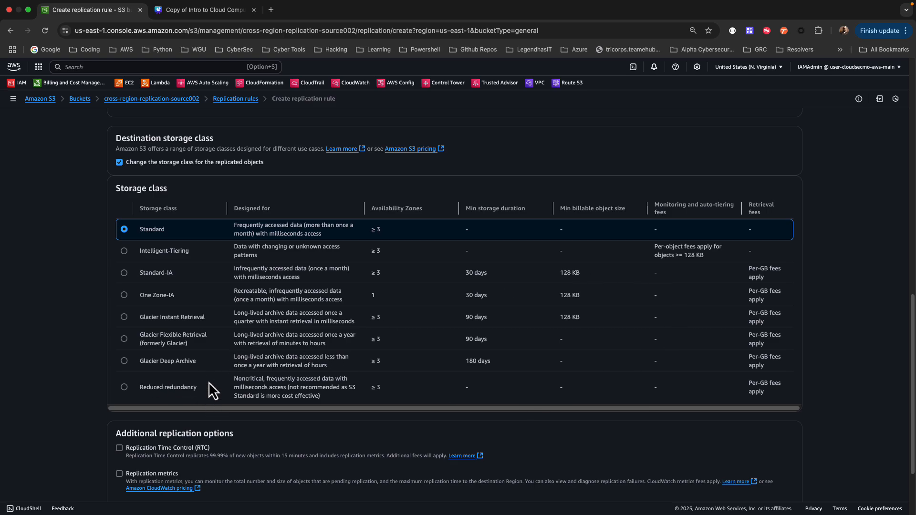
left_click(120, 163)
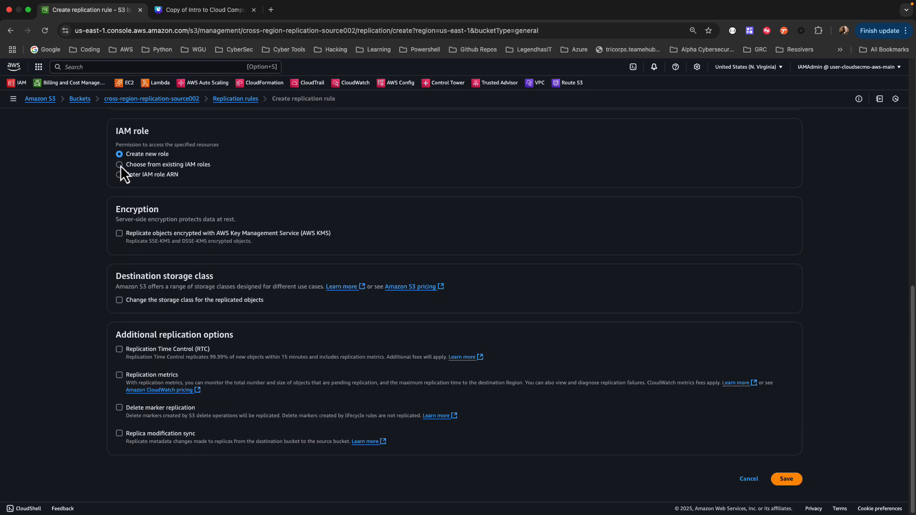
Enable Replication metrics for the rule and save the replication rule
left_click(120, 376)
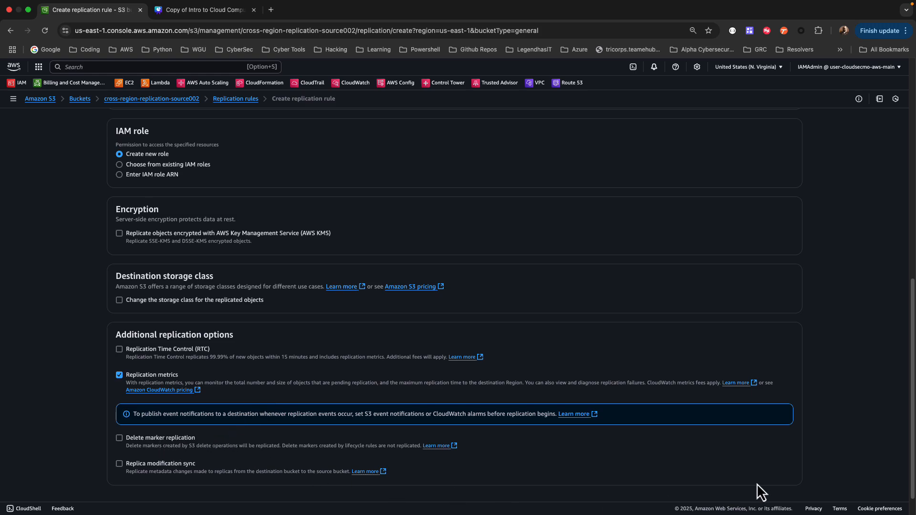
scroll(753, 461, "down", 1)
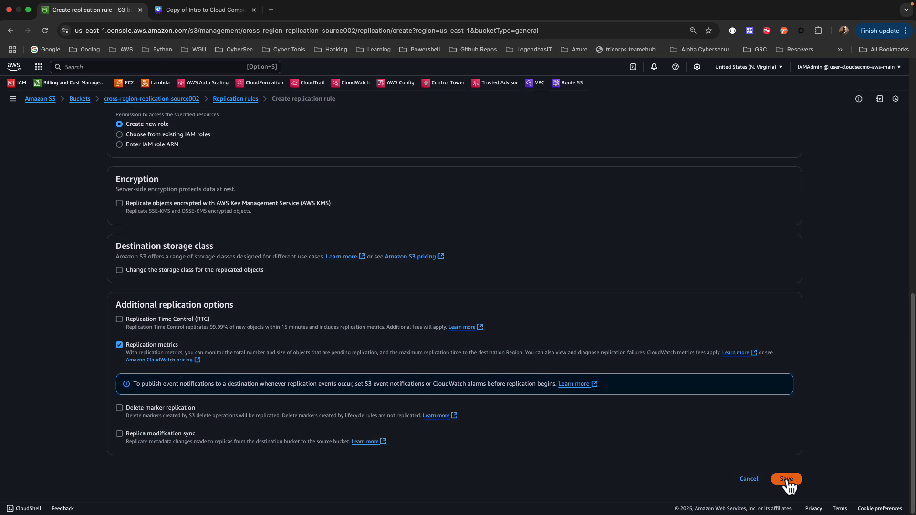
left_click(787, 480)
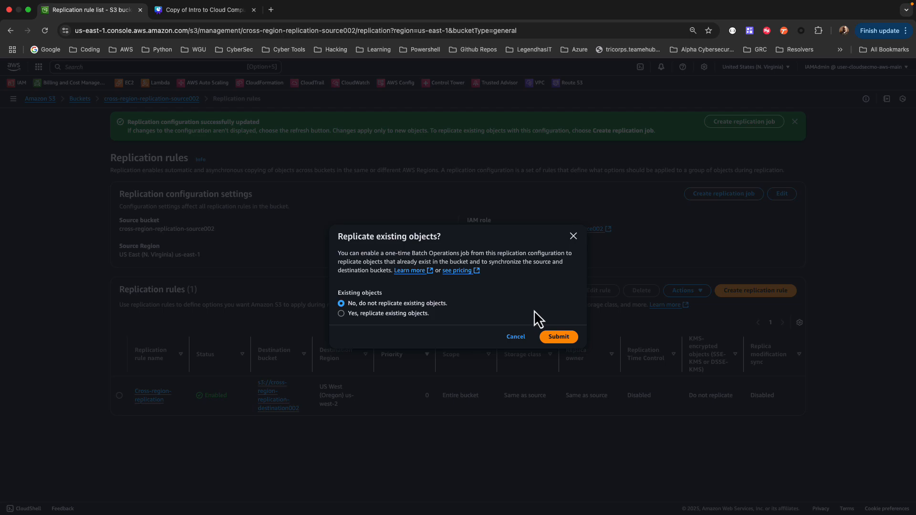
Choose to replicate existing objects and set the batch job's completion report destination to s3://cross-region-replication-destination002
left_click(386, 314)
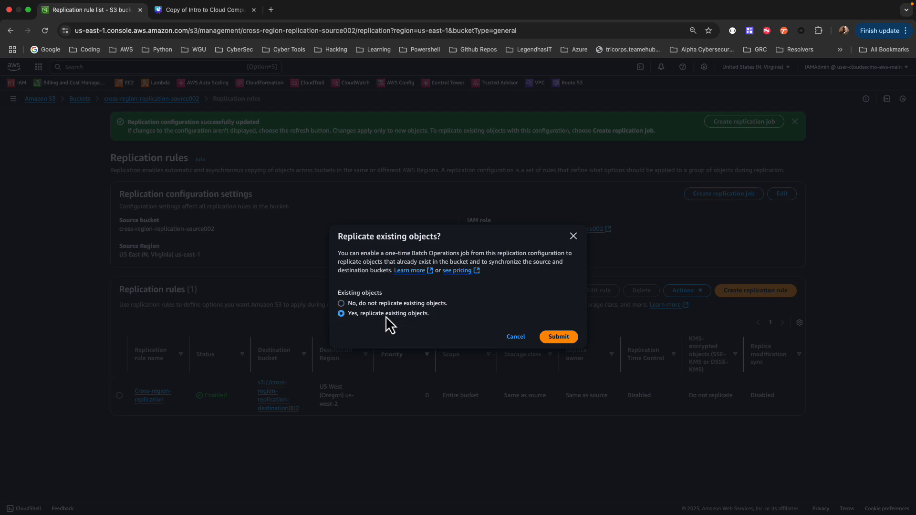
left_click(559, 337)
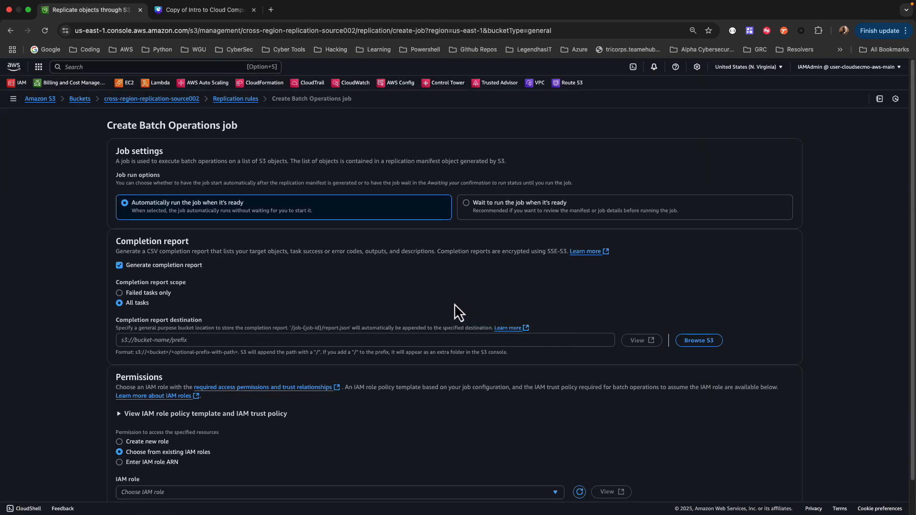
scroll(455, 303, "down", 1)
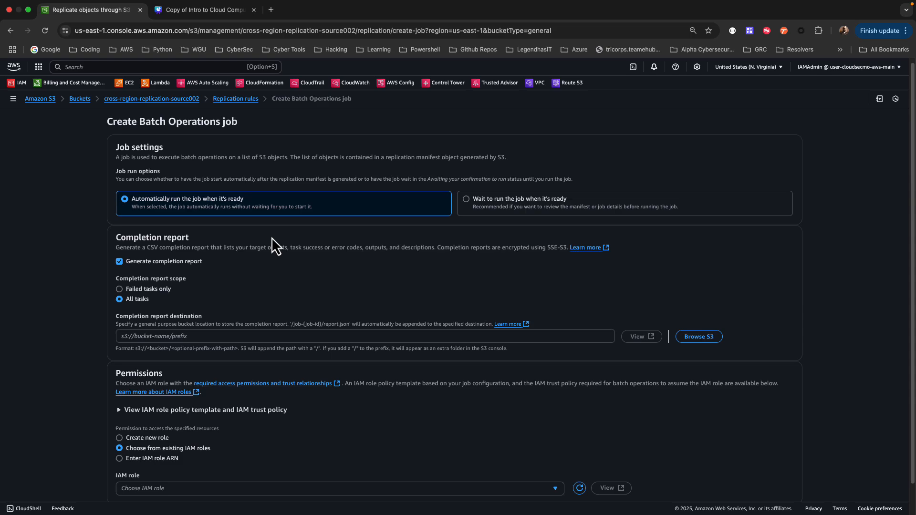
scroll(258, 265, "down", 2)
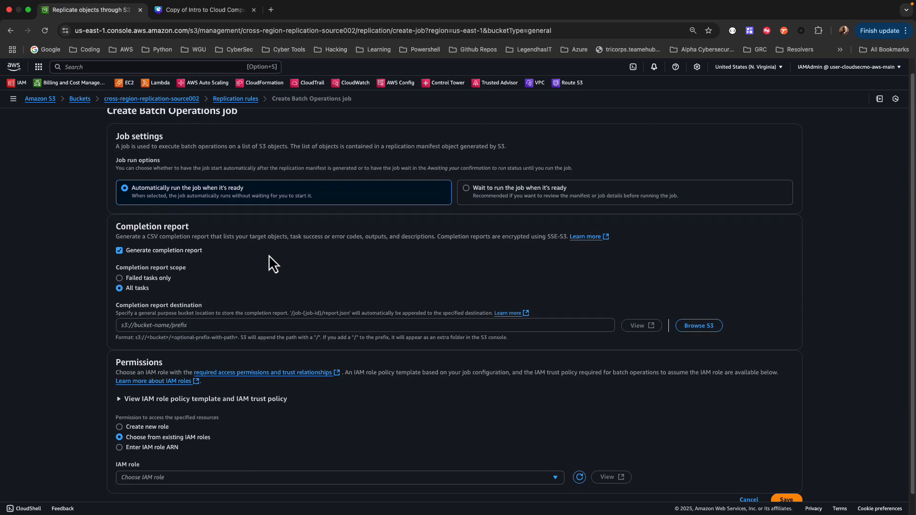
left_click(697, 328)
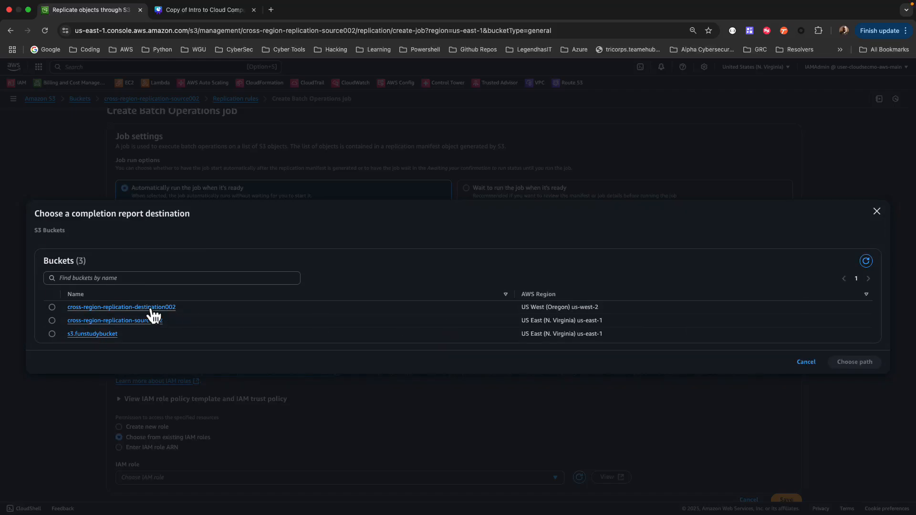
left_click(52, 308)
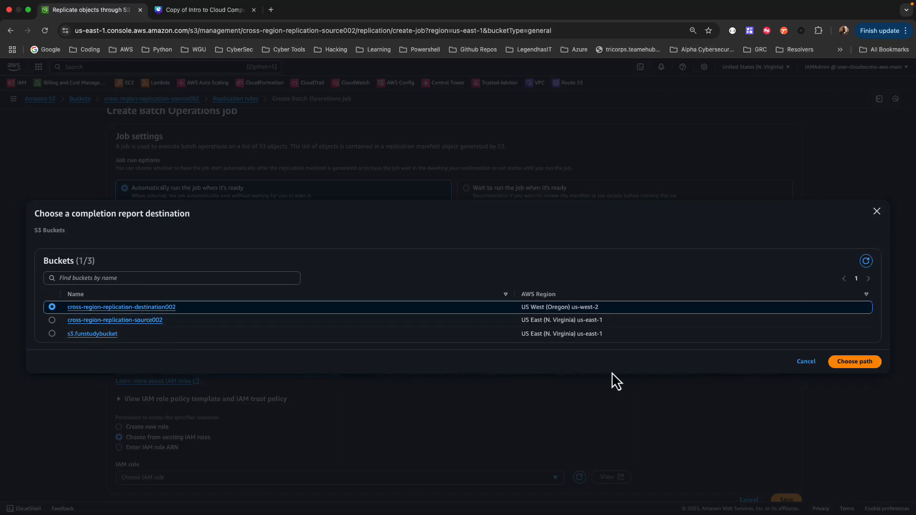
left_click(855, 362)
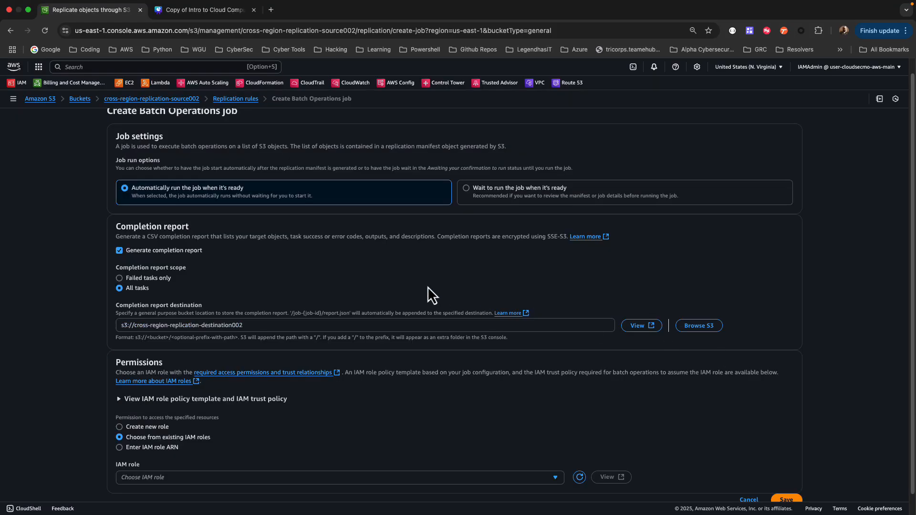
Set the Batch Operations job's permissions to use a newly created IAM role
scroll(428, 287, "down", 1)
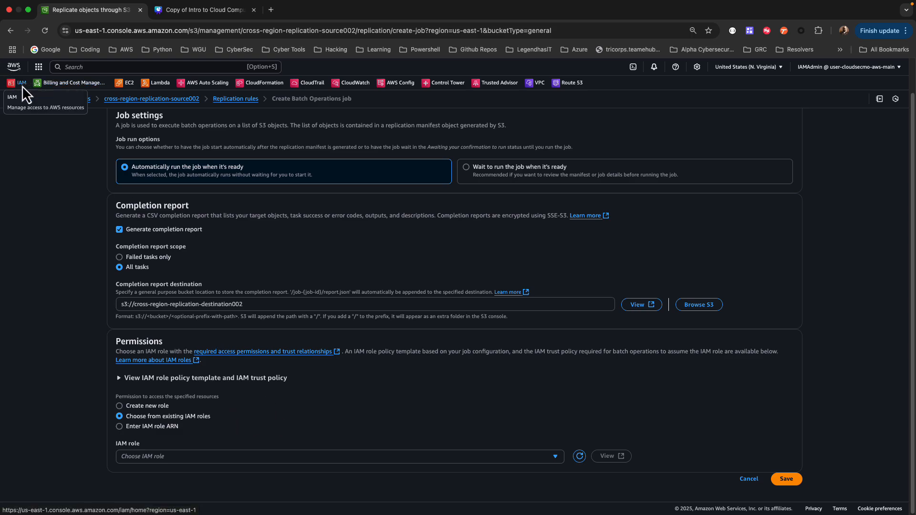
left_click(119, 406)
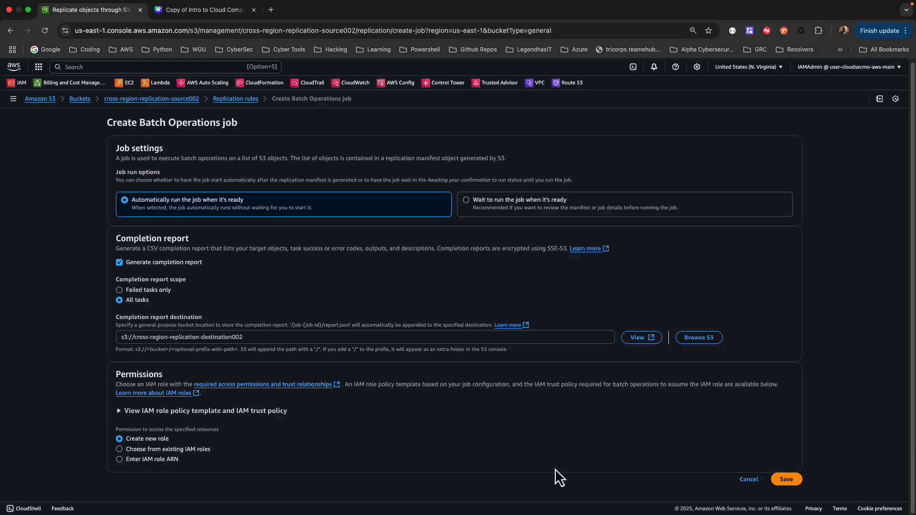
Save the Batch Operations job and refresh the jobs list to check its status
left_click(785, 479)
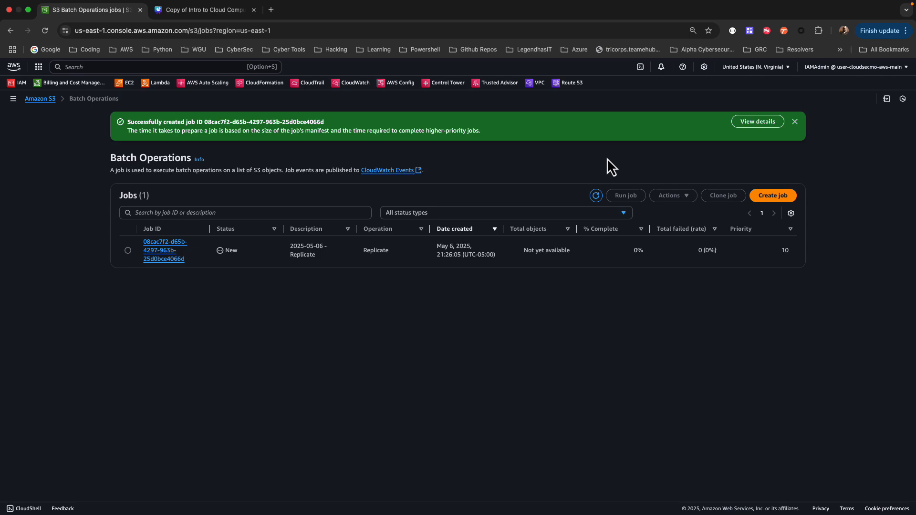
left_click(795, 123)
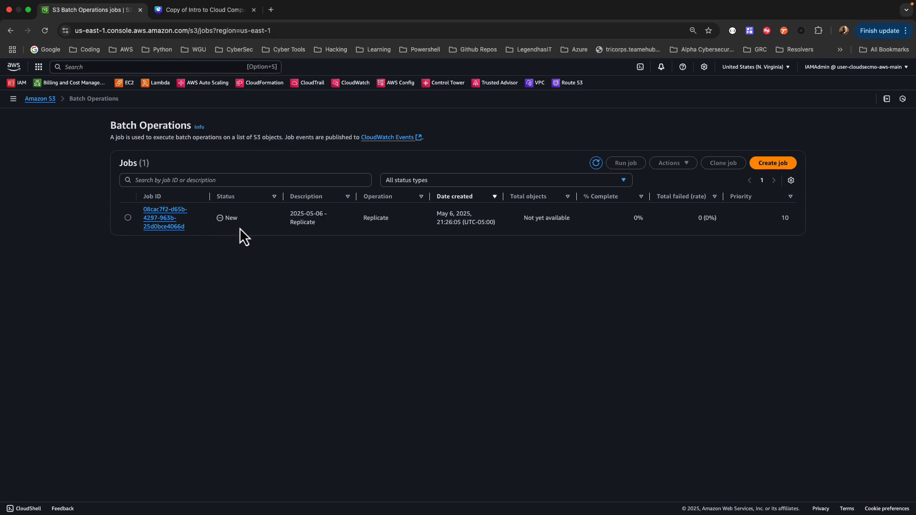
left_click(597, 164)
left_click(596, 163)
left_click(597, 164)
Review the job's details, go to its completion report destination bucket, and open Real Madrid.jpeg to check the replicated copy
left_click(159, 224)
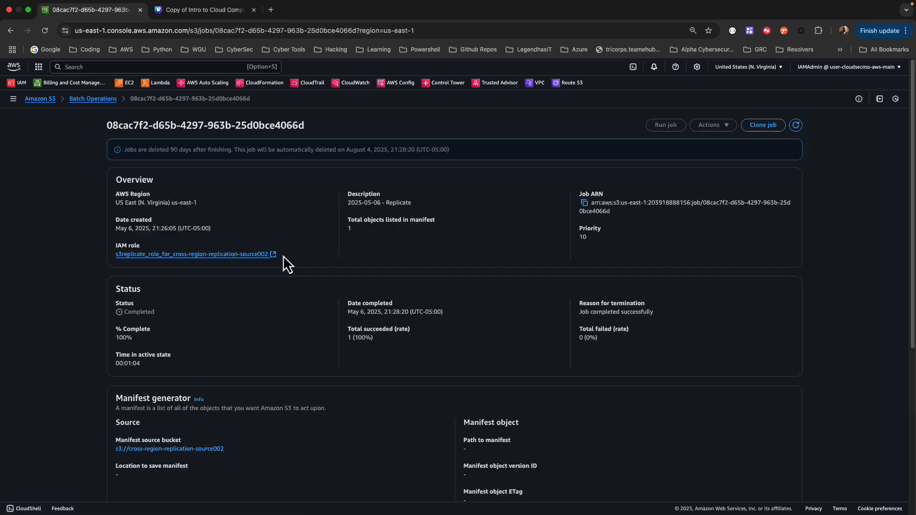
scroll(286, 258, "down", 5)
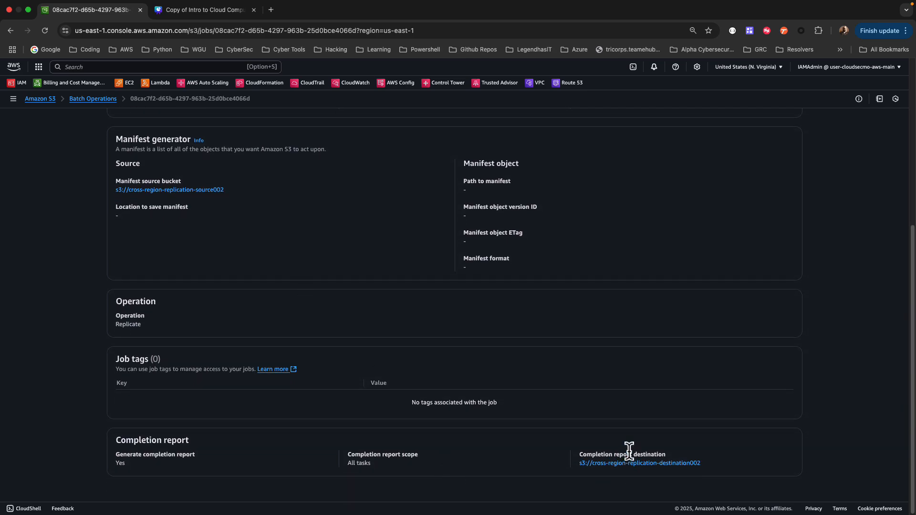
left_click(616, 464)
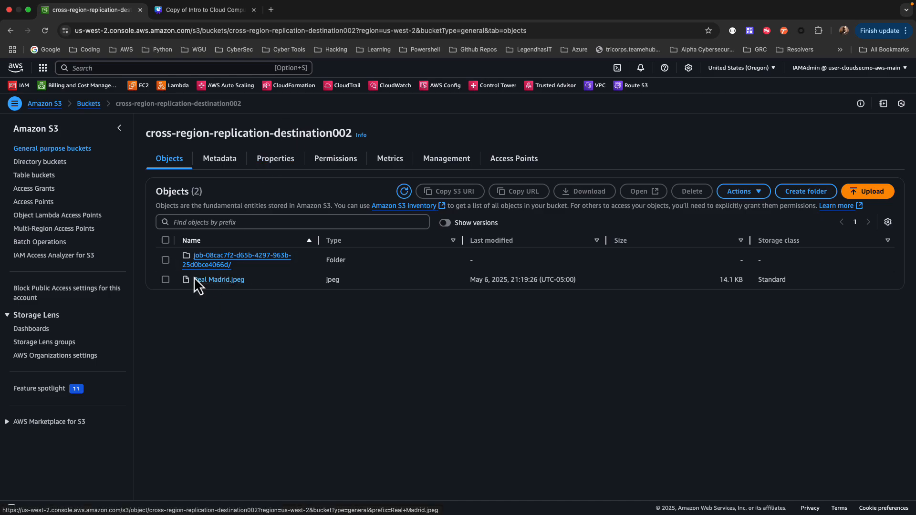
left_click(167, 283)
left_click(641, 193)
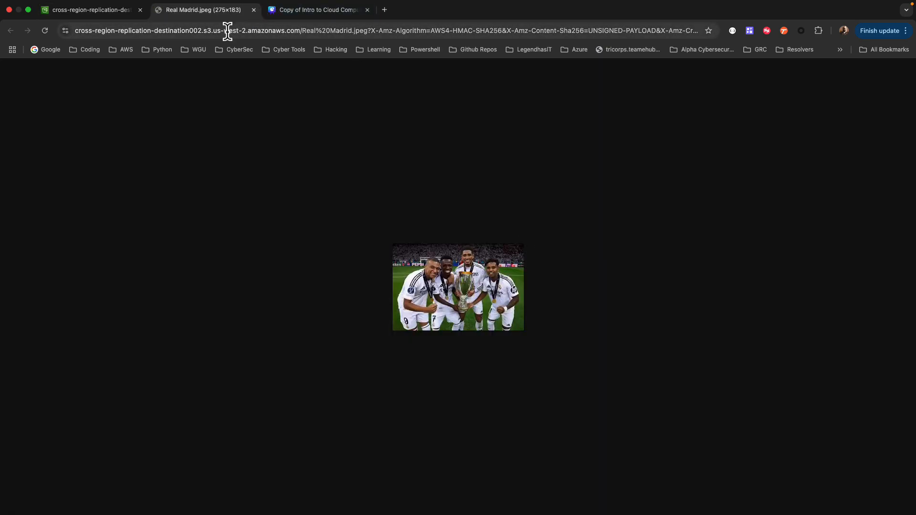
left_click(253, 10)
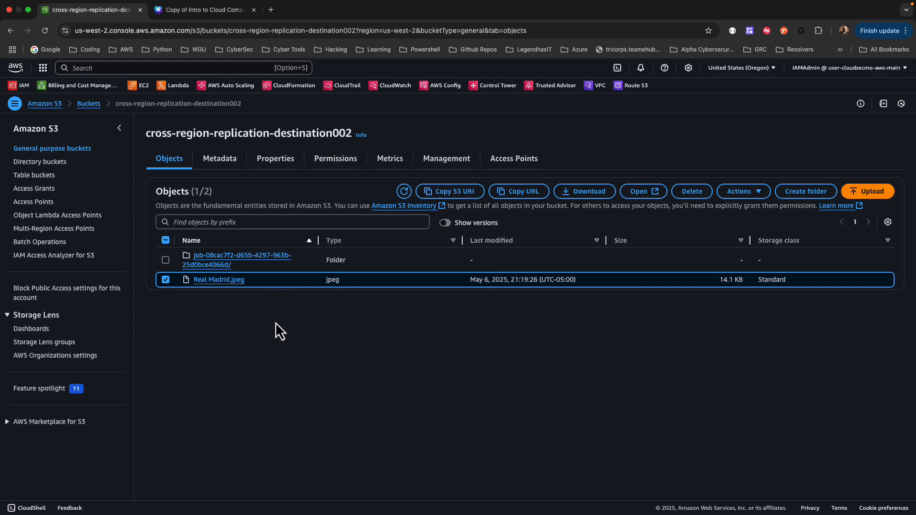
Upload Barcelona.jpeg to the cross-region-replication-source002 bucket
left_click(89, 104)
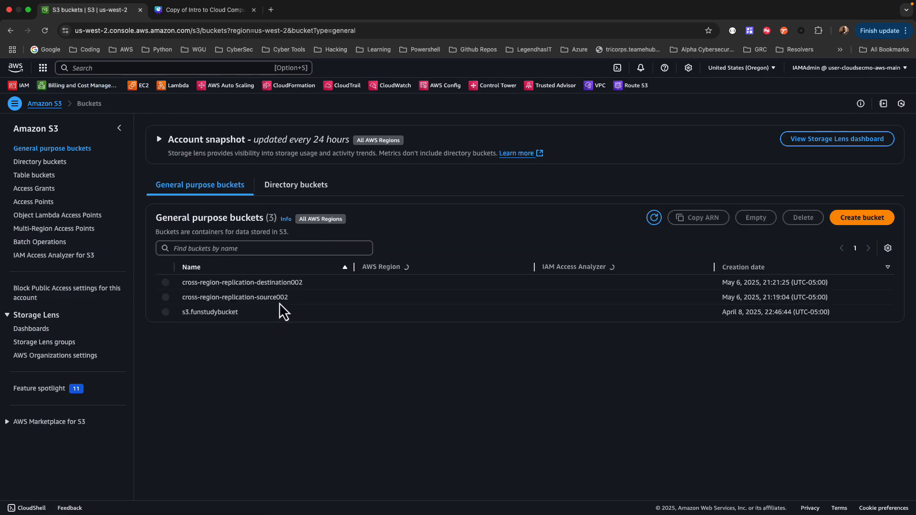
left_click(236, 298)
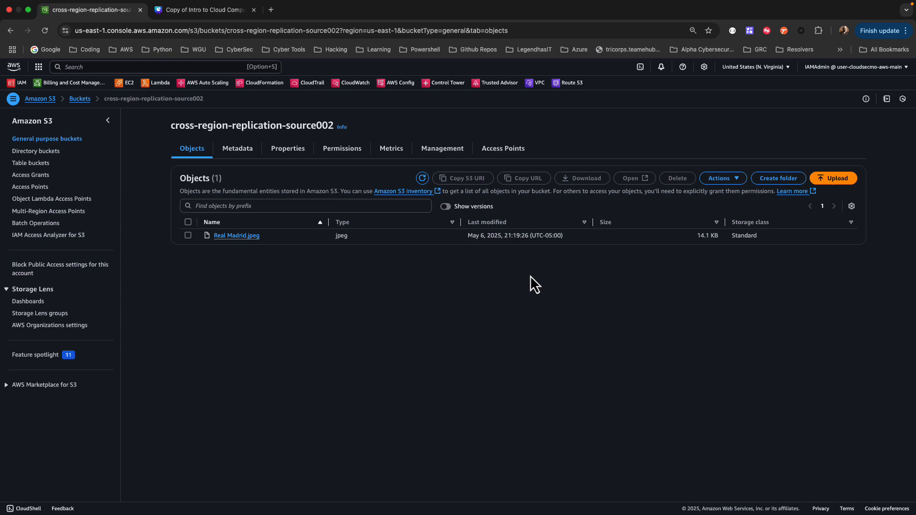
left_click(833, 178)
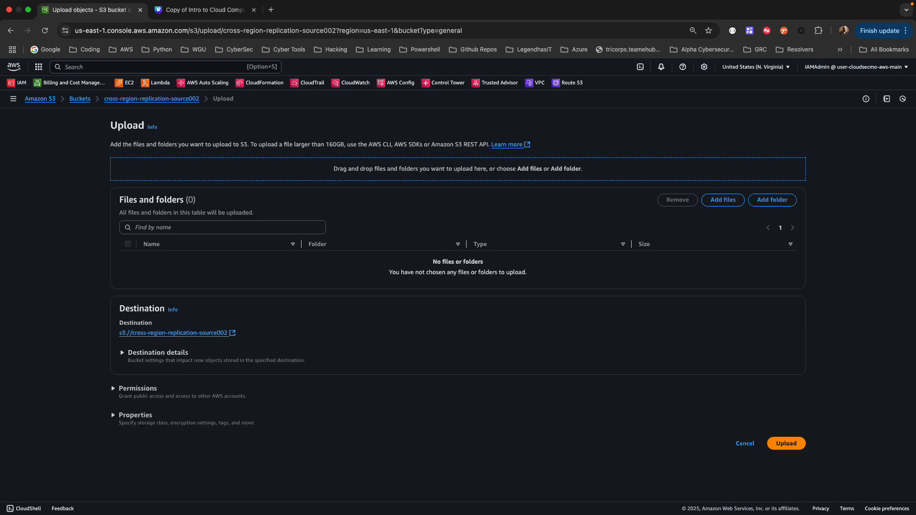
left_click_drag(5, 210, 358, 294)
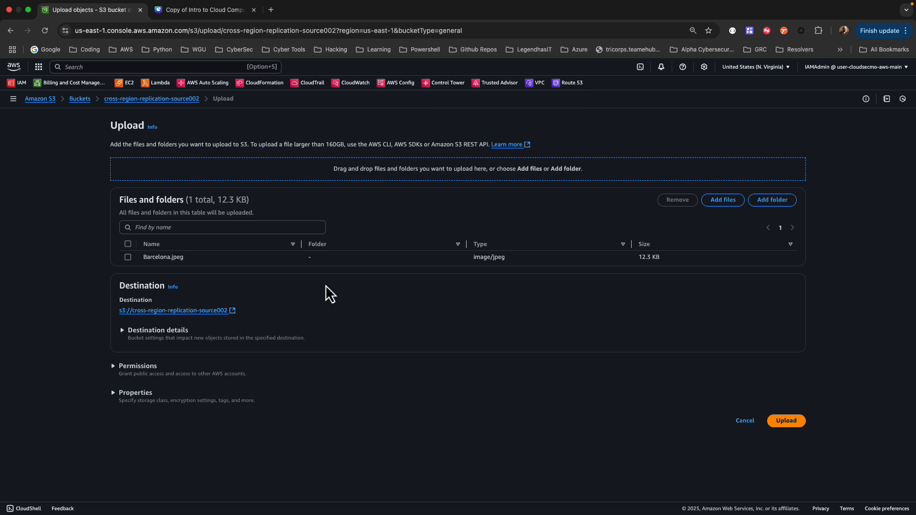
left_click(785, 422)
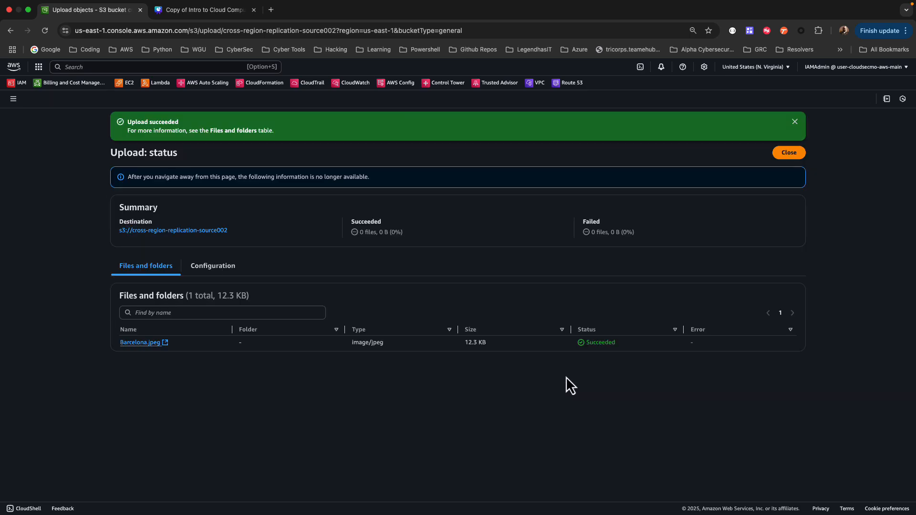
left_click(789, 153)
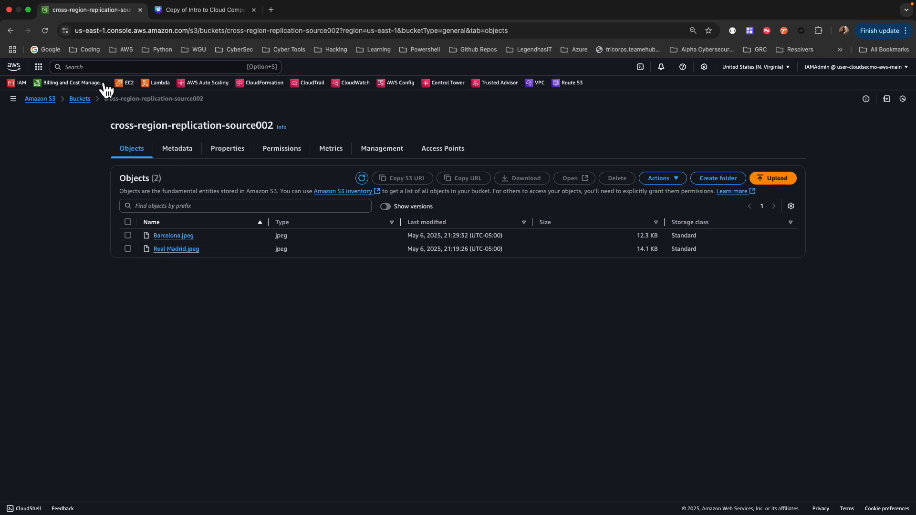
Go to the cross-region-replication-destination002 bucket and refresh its object list to check for Barcelona.jpeg
left_click(79, 98)
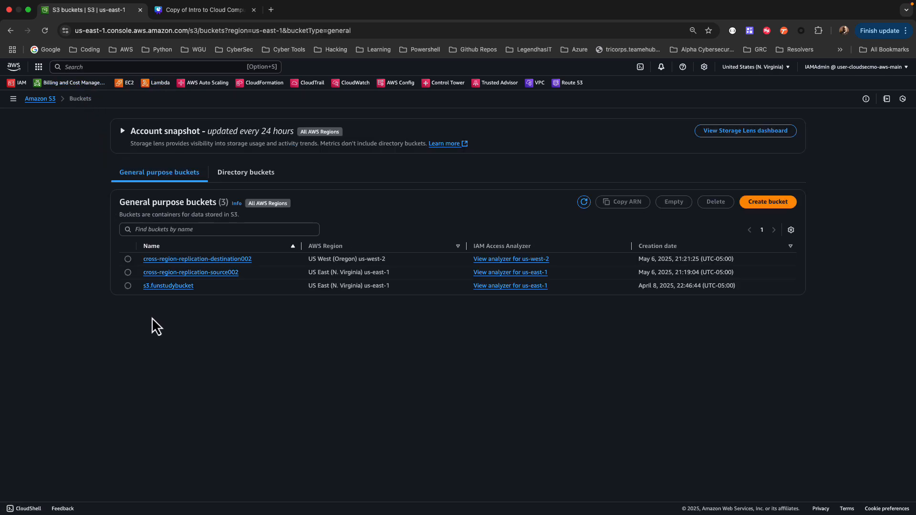
left_click(191, 260)
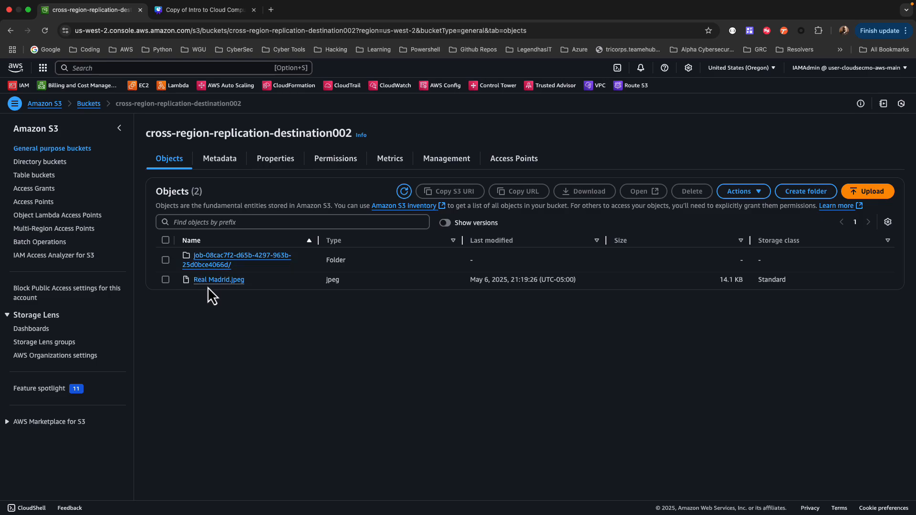
left_click(404, 191)
left_click(405, 192)
left_click(404, 191)
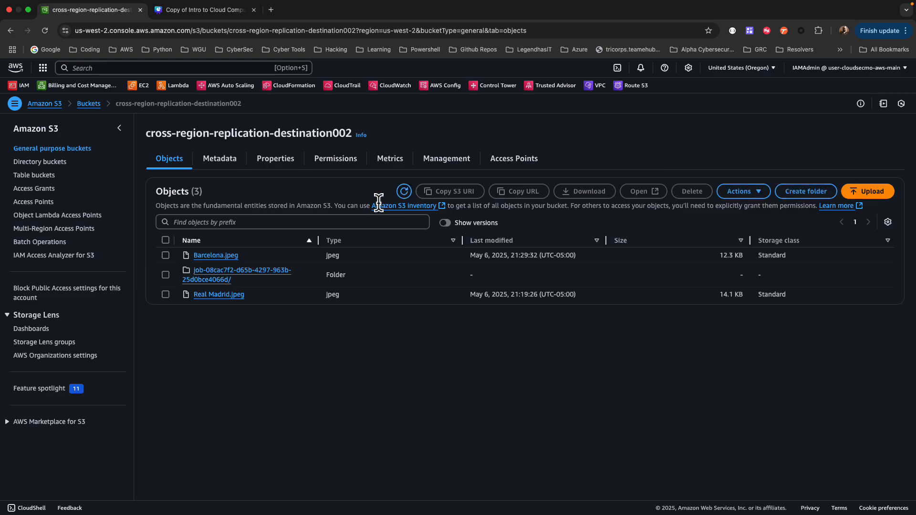
Open the replicated Barcelona.jpeg to view the image, and show the destination bucket's object versions before hiding them again
left_click(166, 256)
left_click(651, 192)
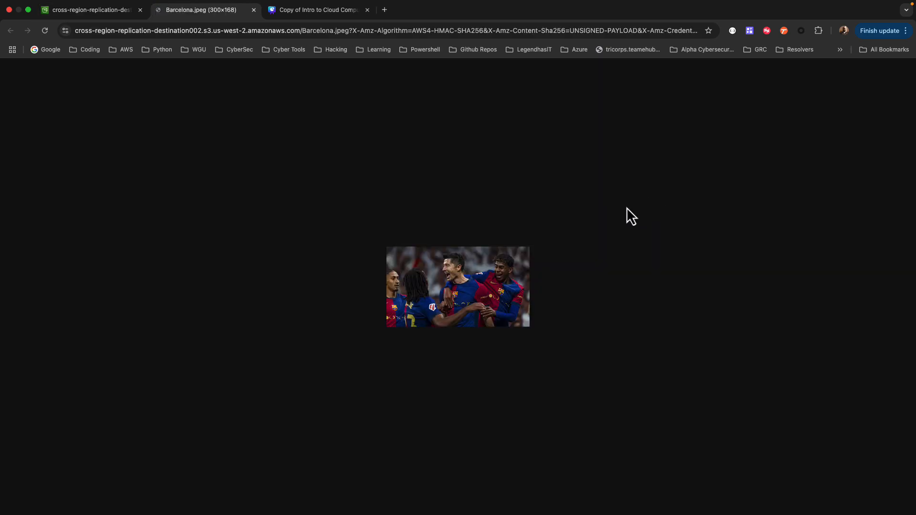
left_click(253, 10)
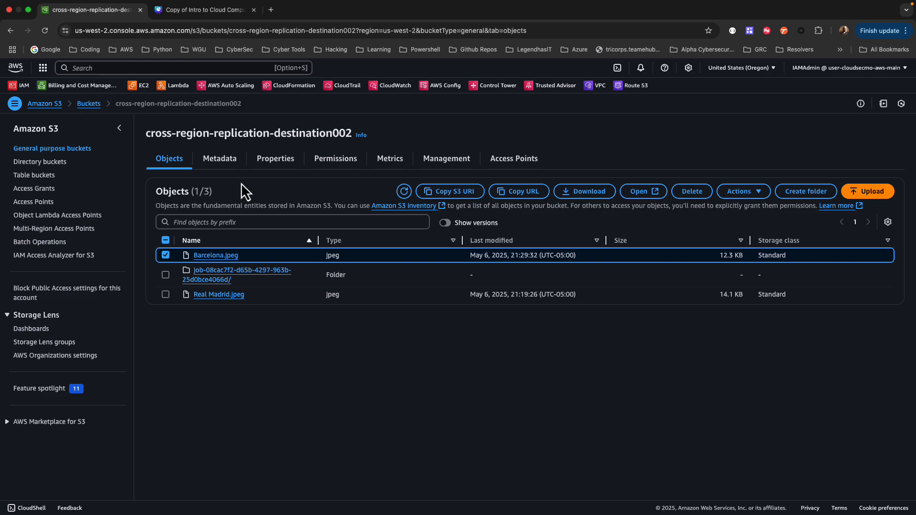
left_click(445, 223)
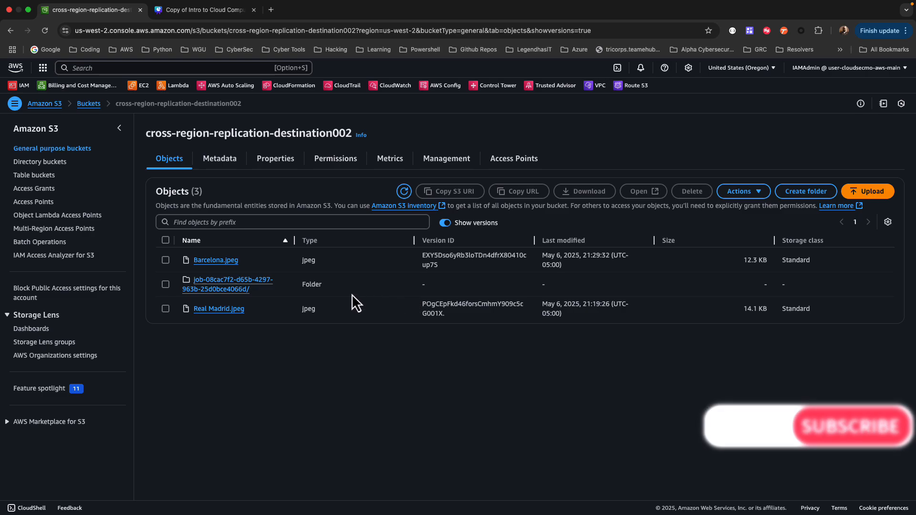
left_click(445, 223)
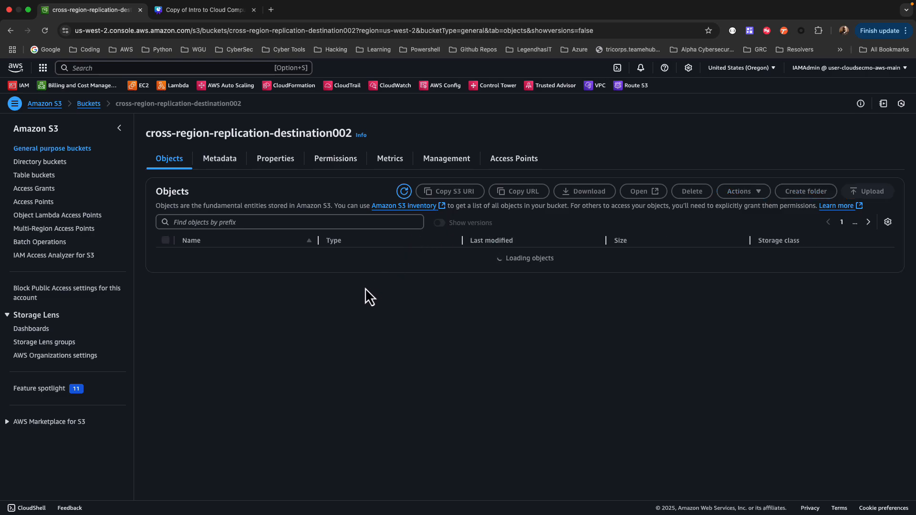